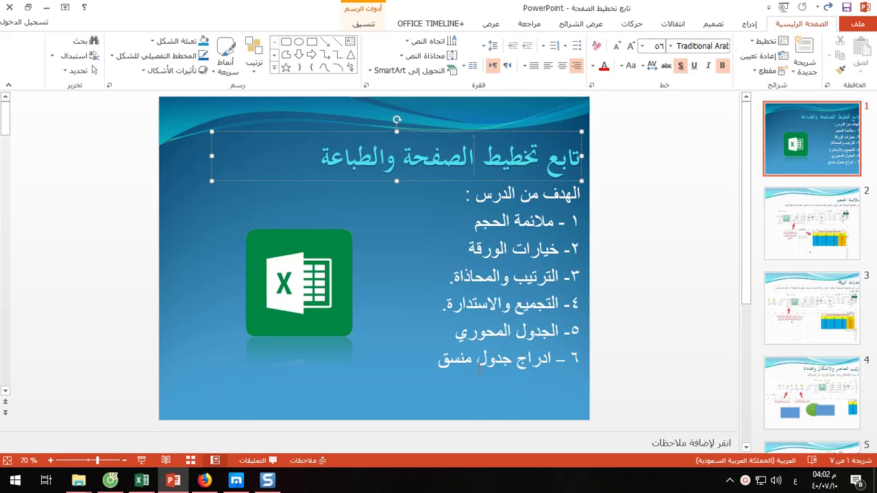
- Switch to the Excel workbook and set the Scale to Fit print scale to 100%
click(142, 481)
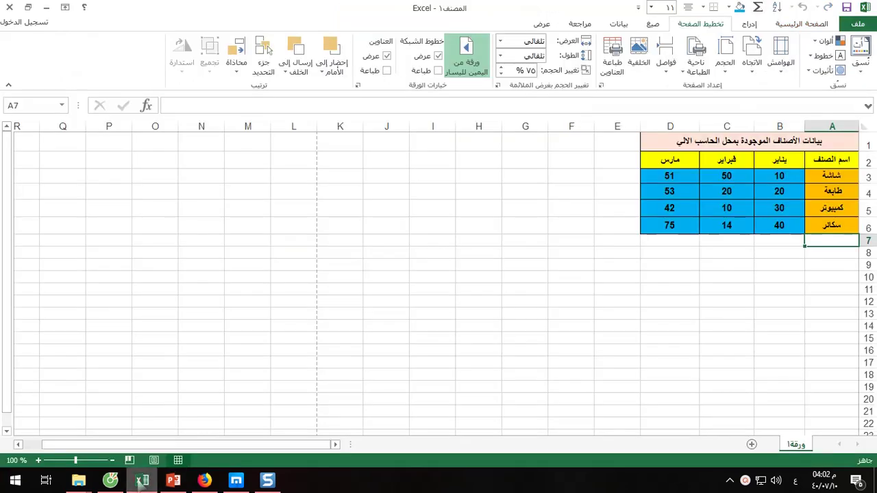
click(705, 276)
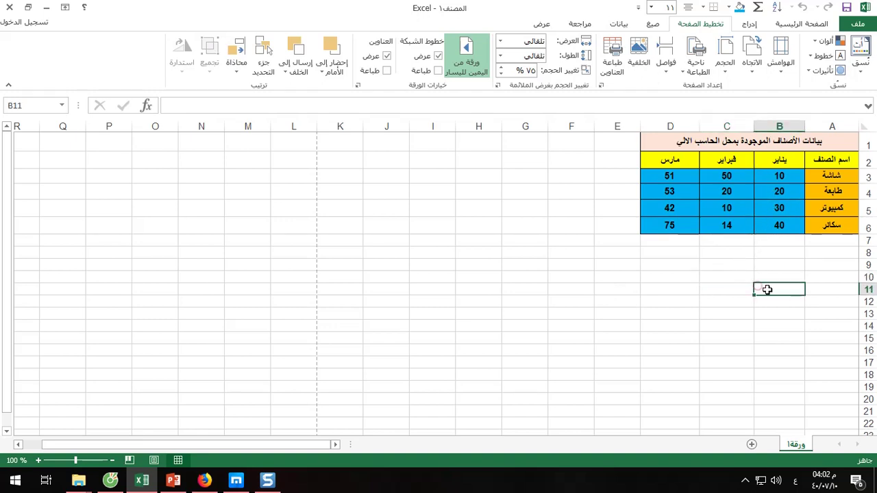
click(685, 276)
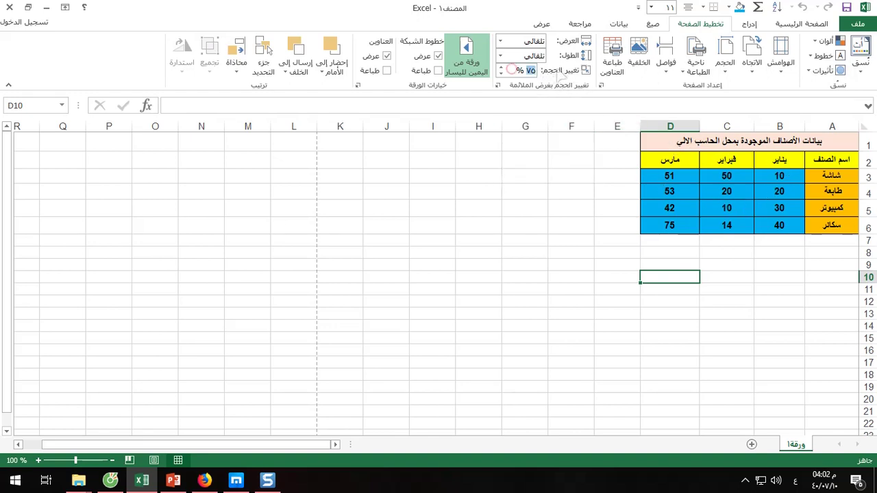
click(515, 70)
text(100)
click(541, 203)
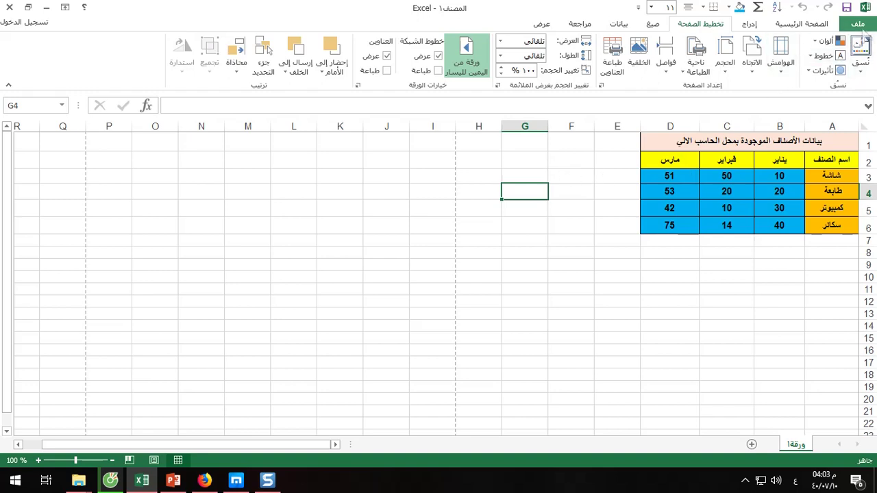
click(860, 25)
- Preview the printout, then change the print scale to 75%
click(853, 176)
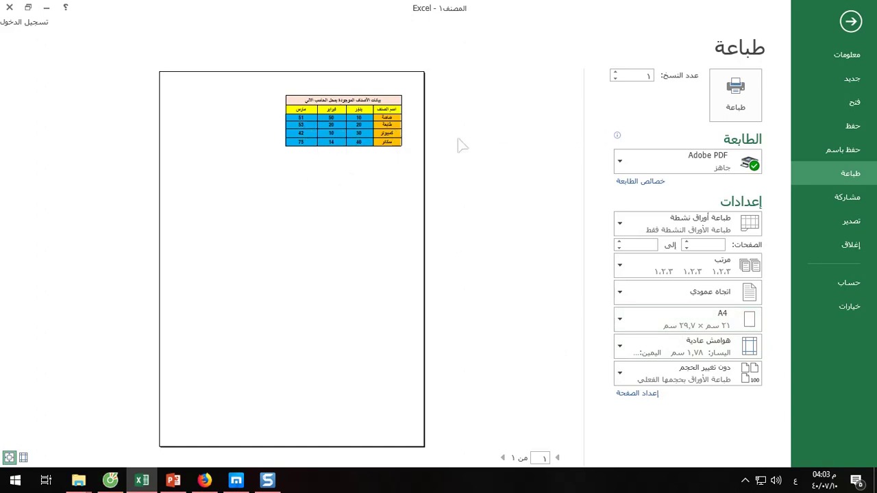
click(851, 22)
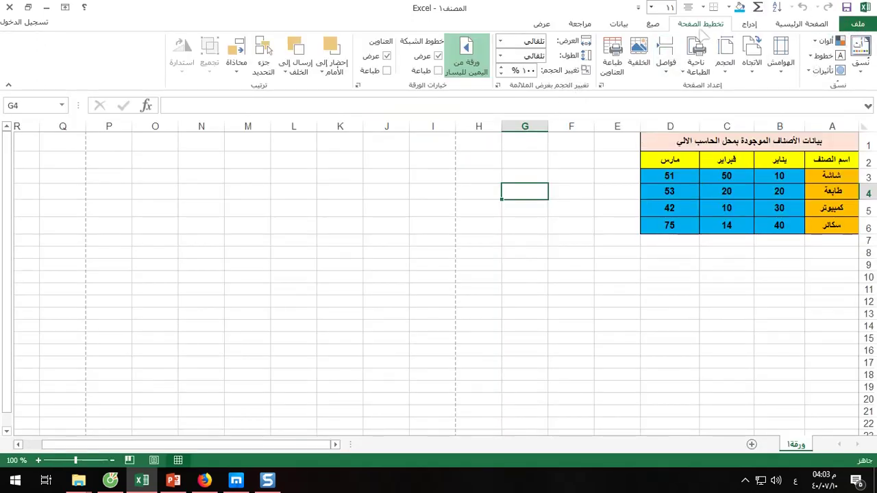
click(527, 72)
text(75)
key(Return)
- Preview the printout again at 75% scale and return to the sheet
click(857, 24)
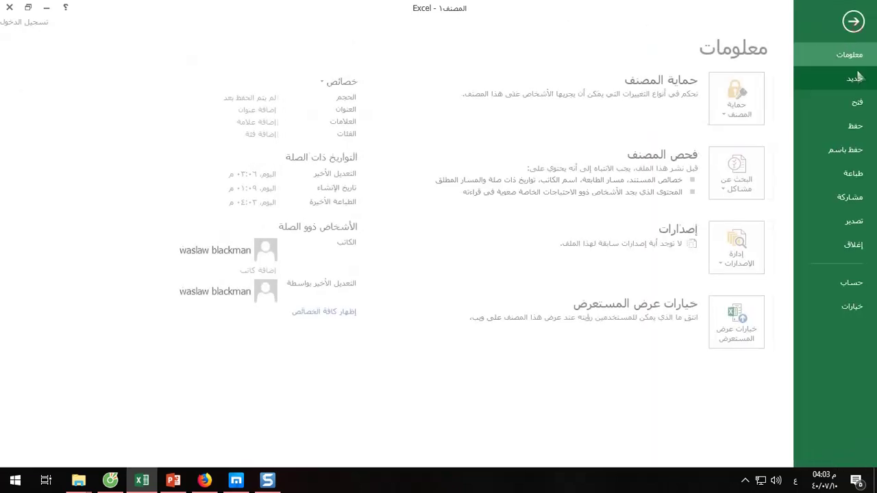
click(851, 176)
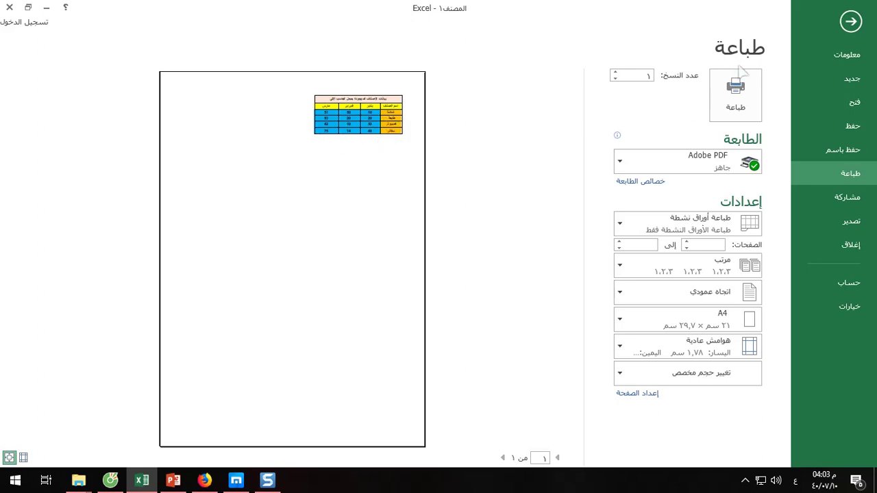
click(852, 27)
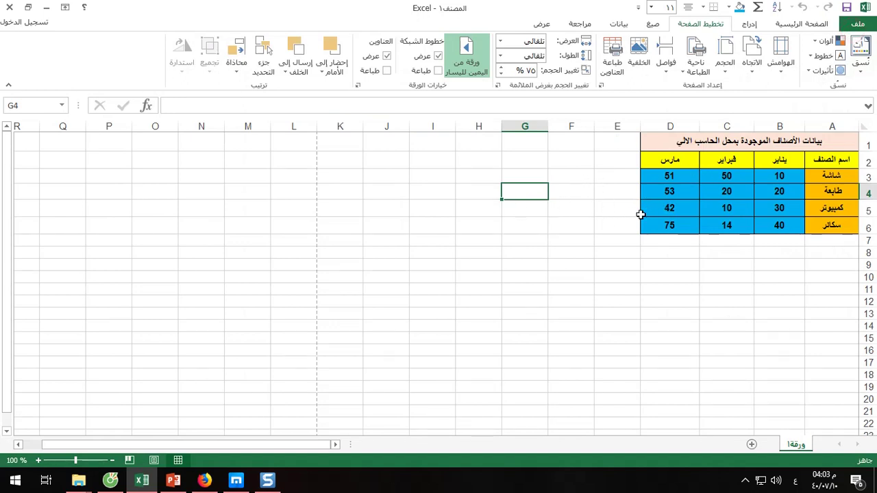
- Toggle Sheet Right-to-Left and gridline view, then turn on Gridlines Print
click(555, 253)
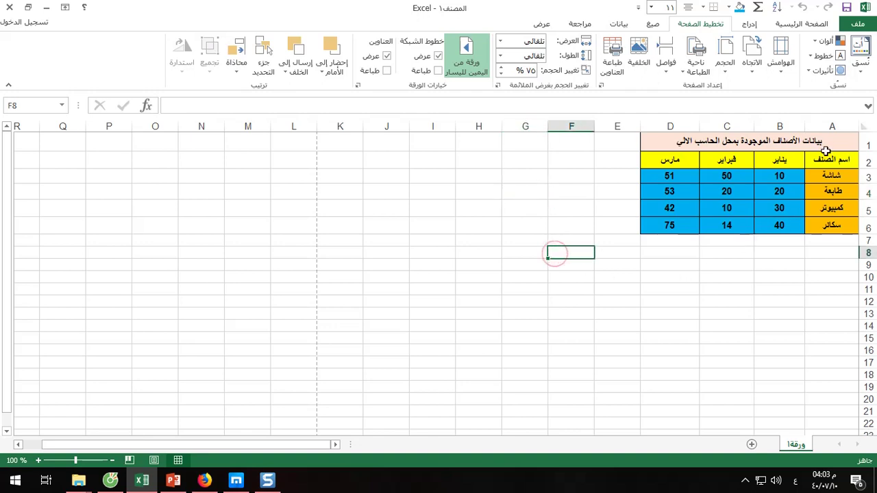
click(472, 69)
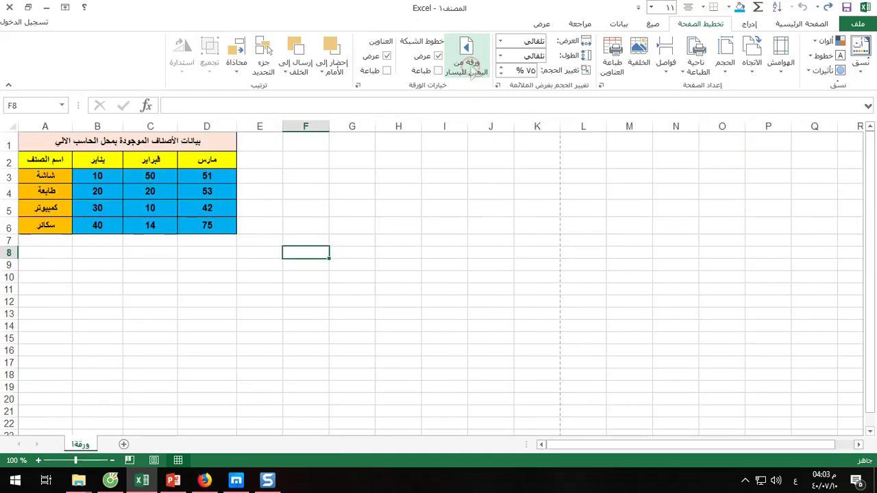
click(470, 67)
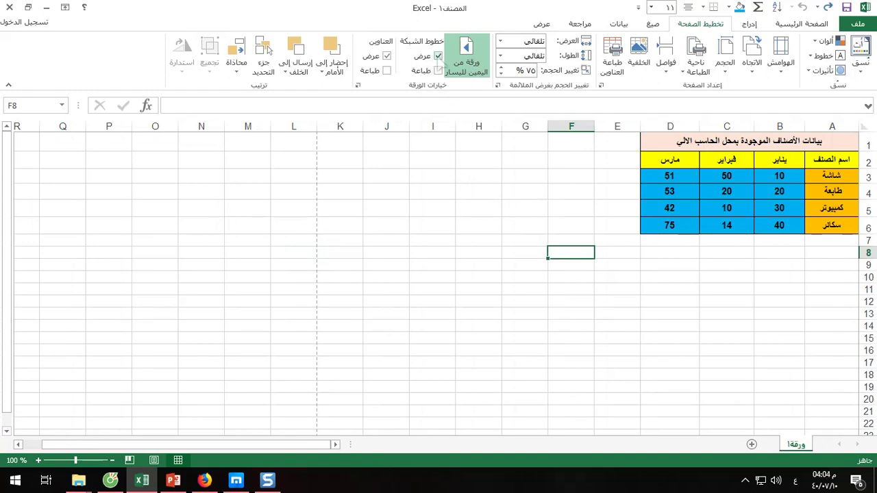
click(437, 57)
click(437, 57)
click(438, 56)
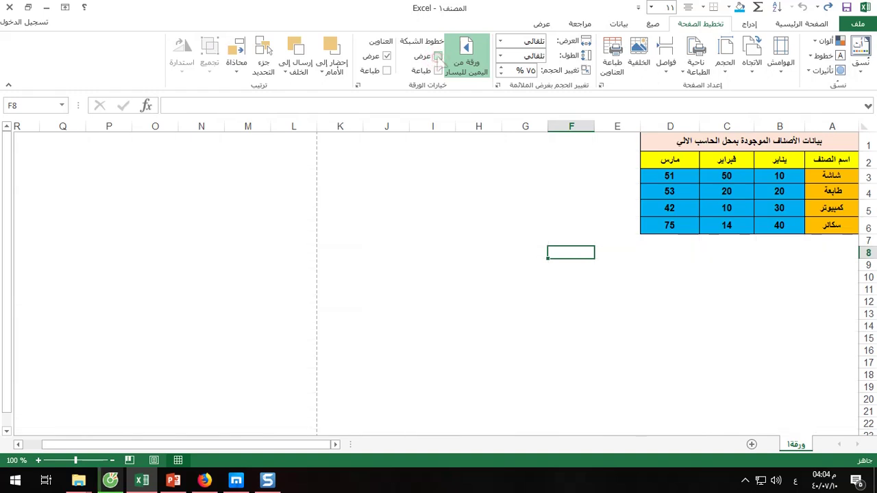
click(438, 57)
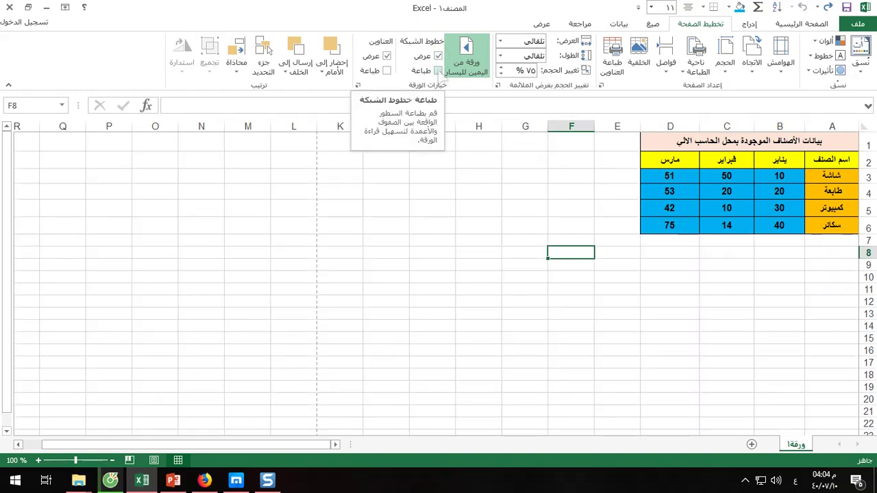
click(437, 71)
- Preview the printout with gridlines and return to the worksheet
click(858, 27)
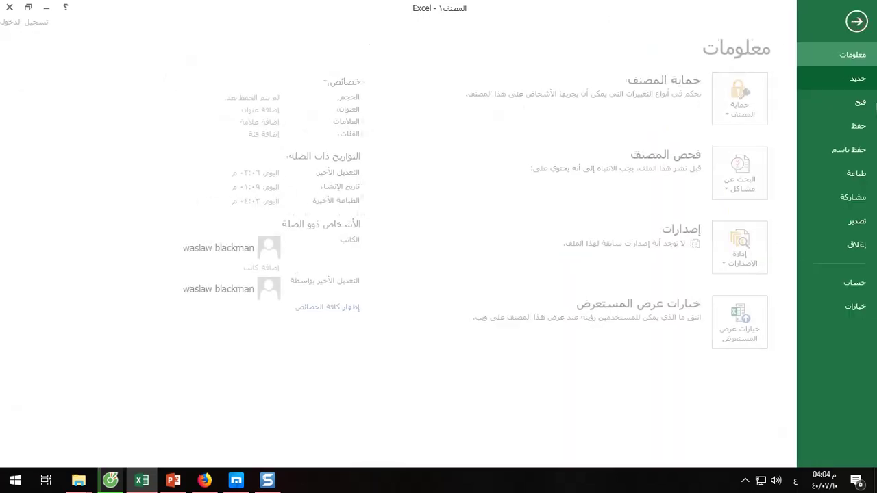
click(849, 180)
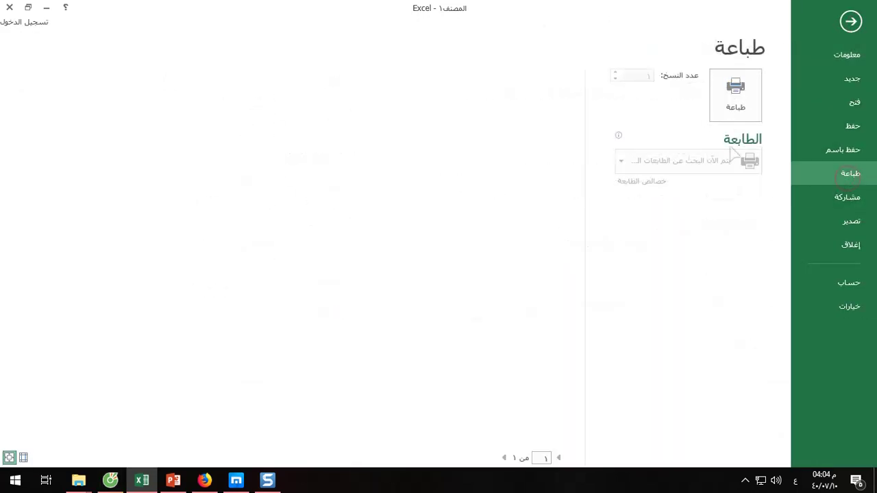
click(747, 115)
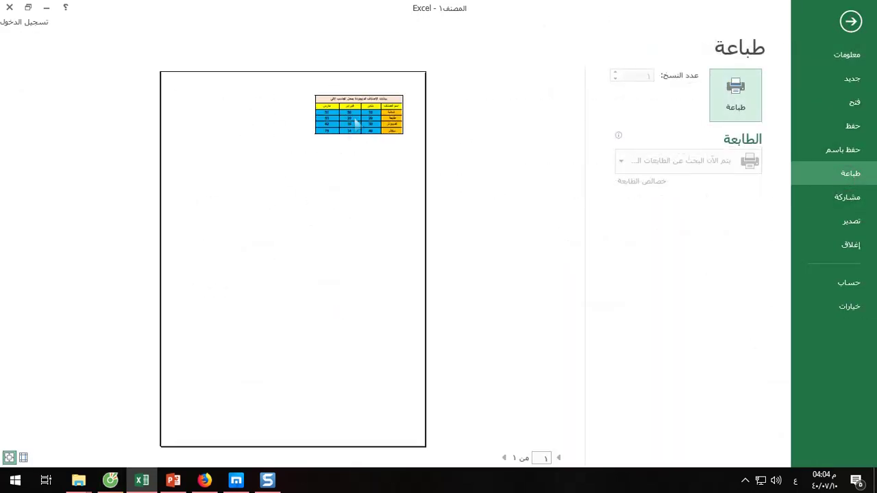
click(850, 31)
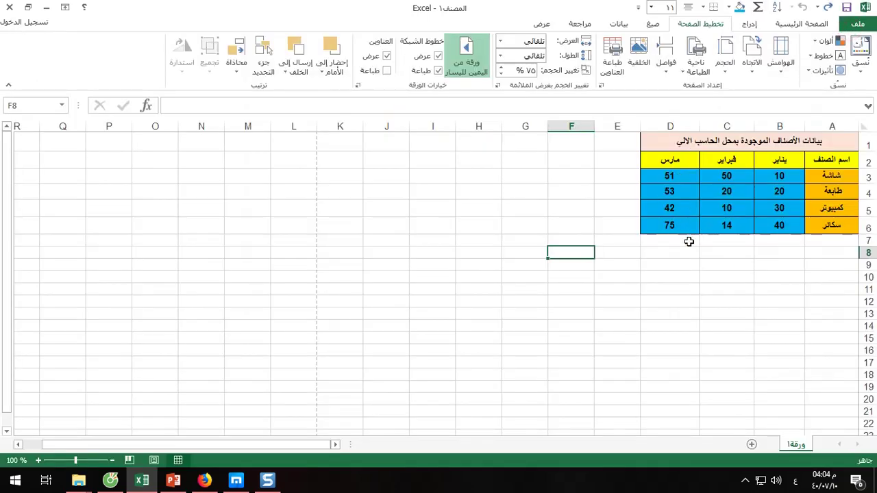
- Clear all formatting from the product table A1:D6
drag(801, 143, 698, 229)
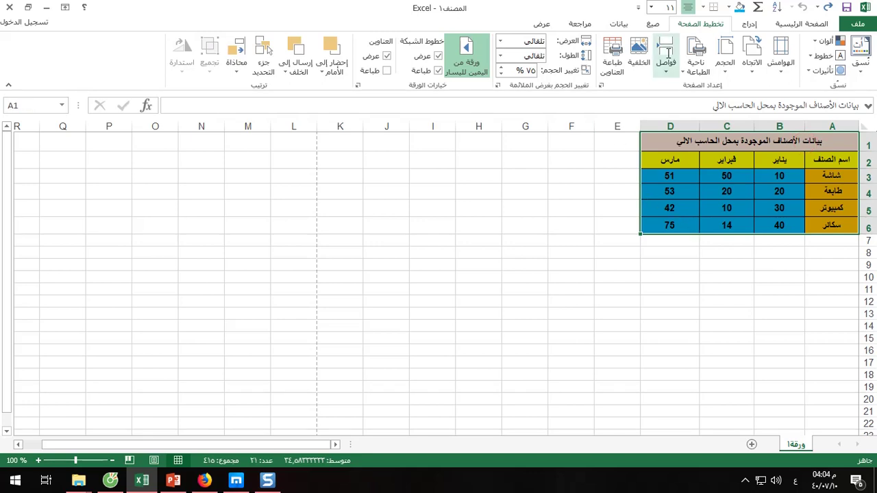
click(802, 23)
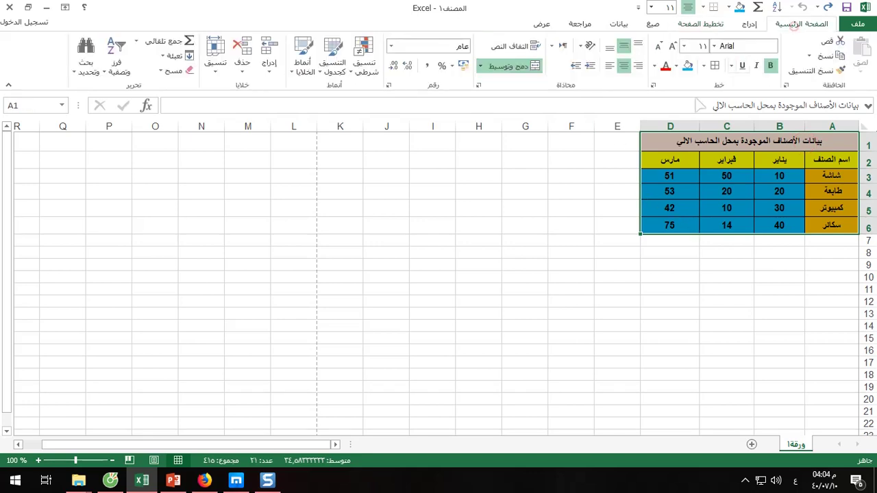
click(170, 72)
click(159, 103)
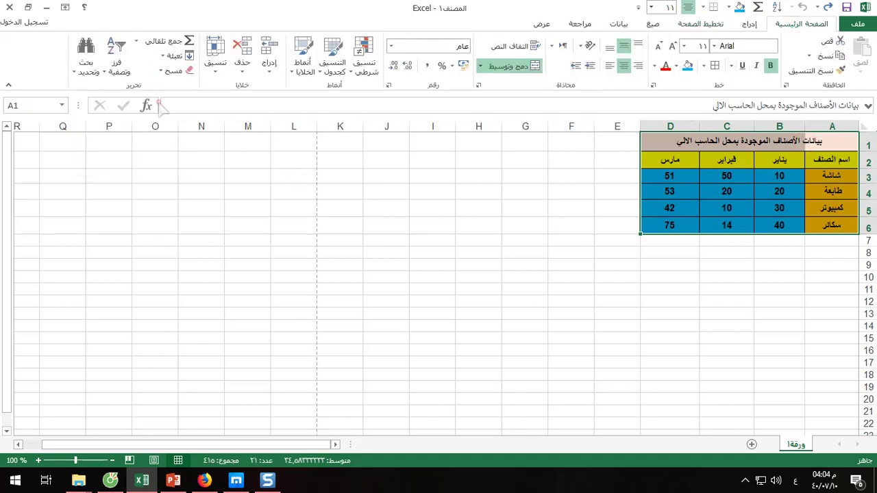
click(315, 203)
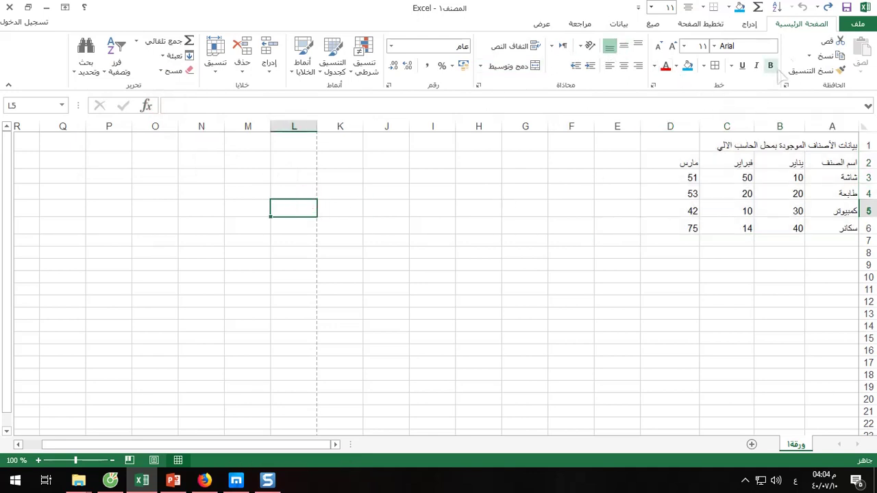
- Preview the unformatted printout twice, then redo to restore the table's fills and borders
click(700, 23)
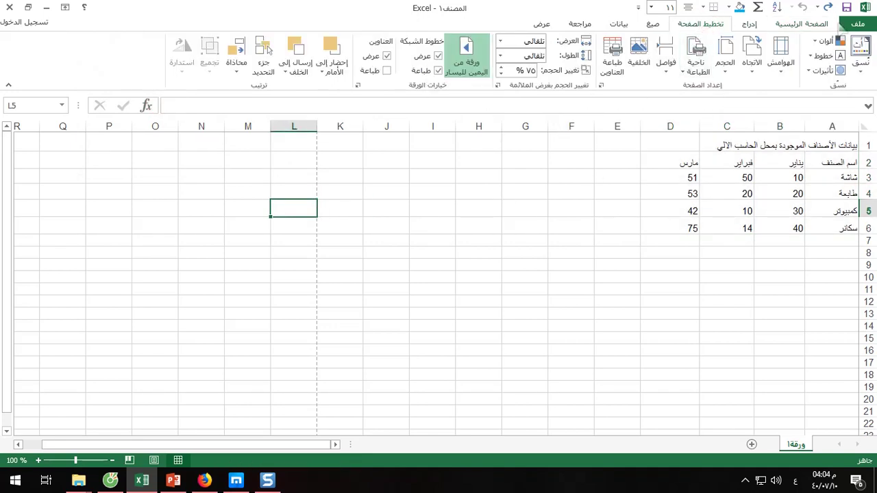
click(856, 25)
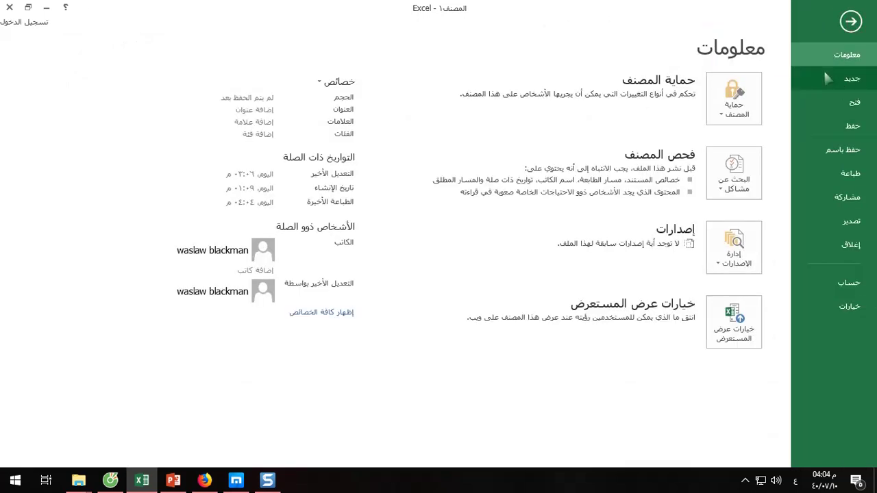
click(850, 175)
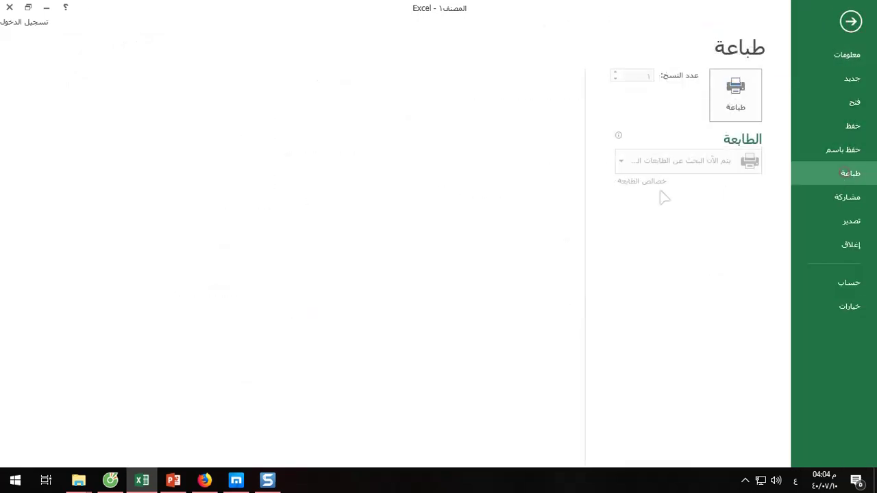
click(850, 23)
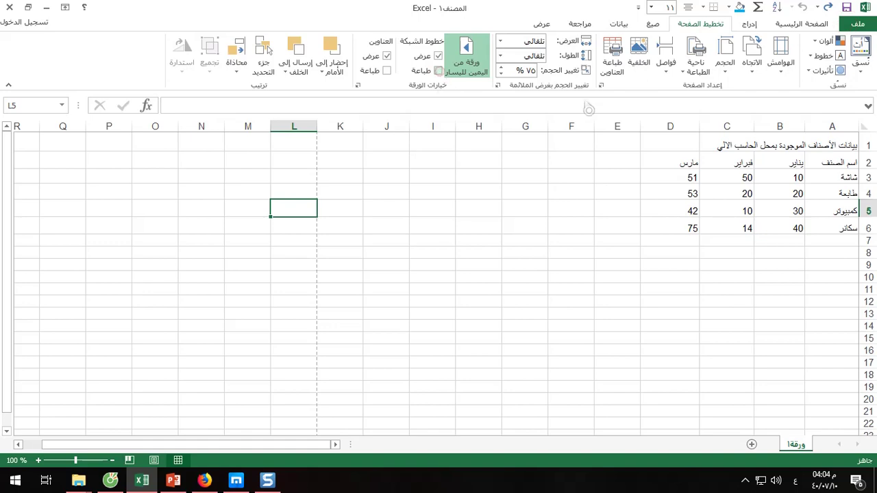
click(858, 23)
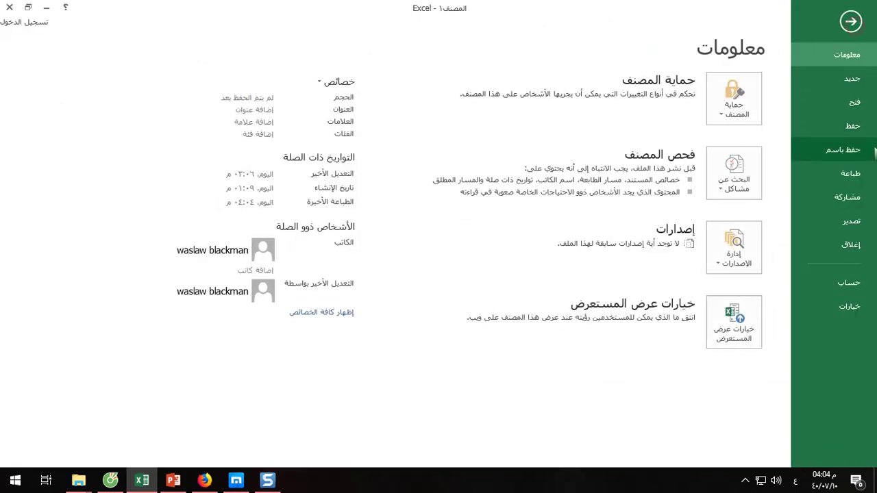
click(842, 175)
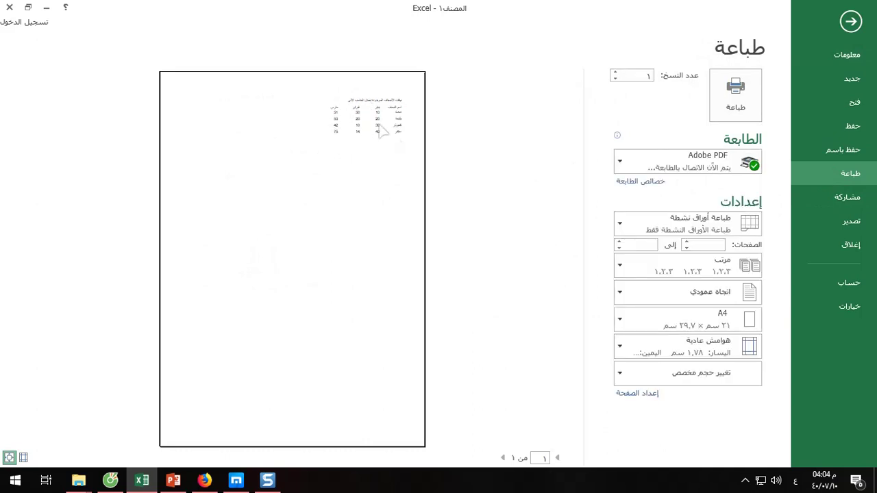
click(850, 21)
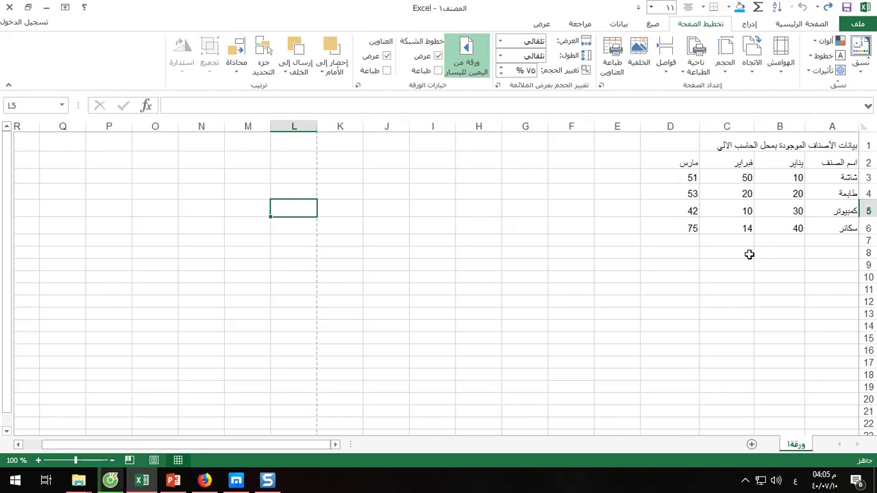
click(585, 250)
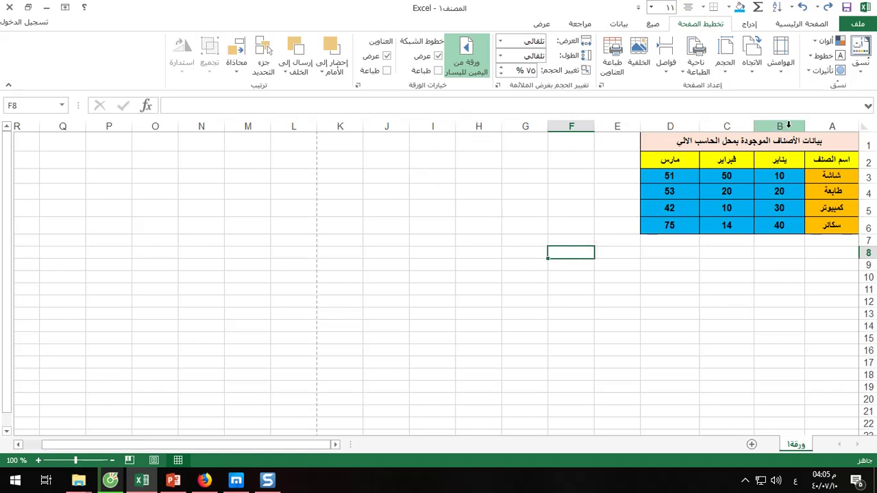
- Preview the formatted printout twice, then untick Headings Print in Sheet Options
click(856, 23)
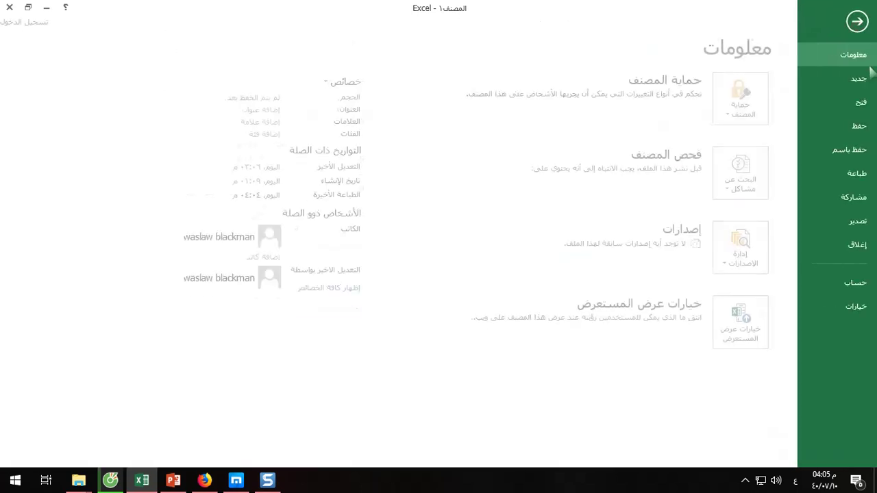
click(850, 173)
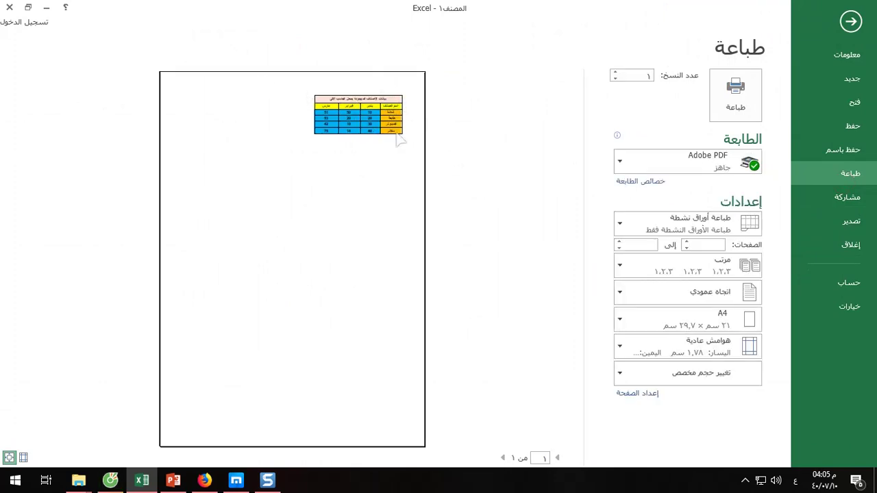
click(851, 22)
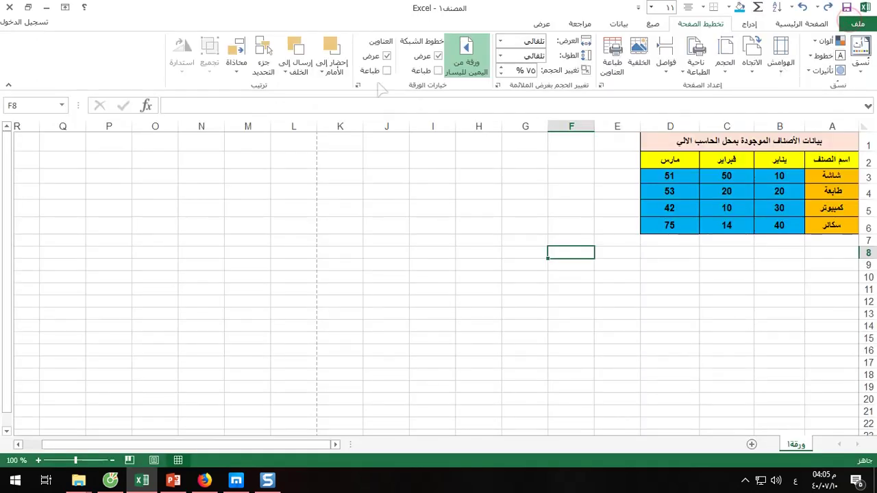
click(857, 24)
click(851, 178)
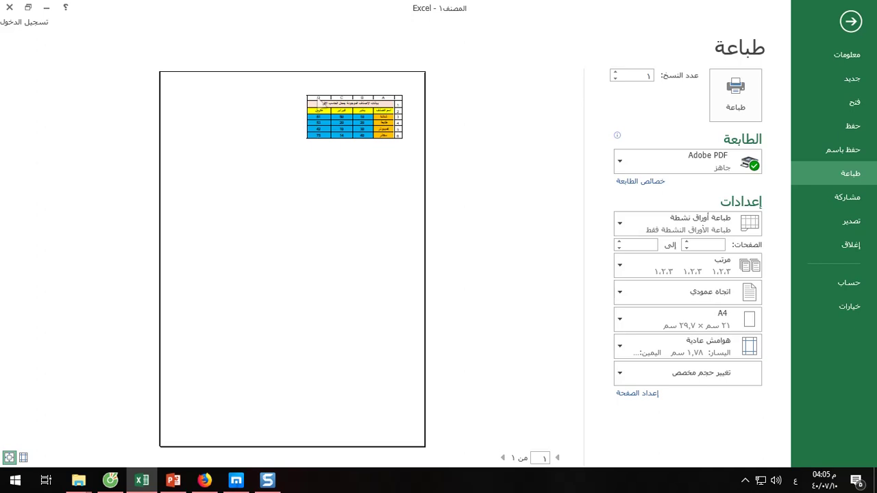
click(851, 21)
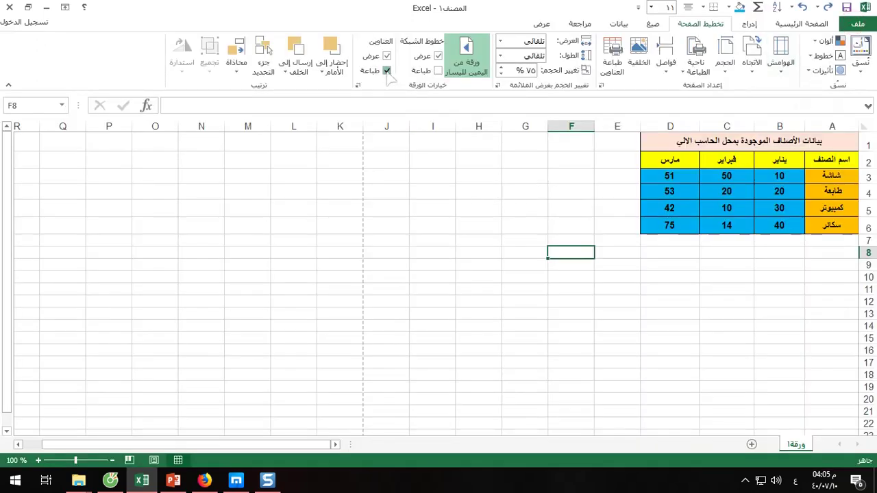
click(386, 71)
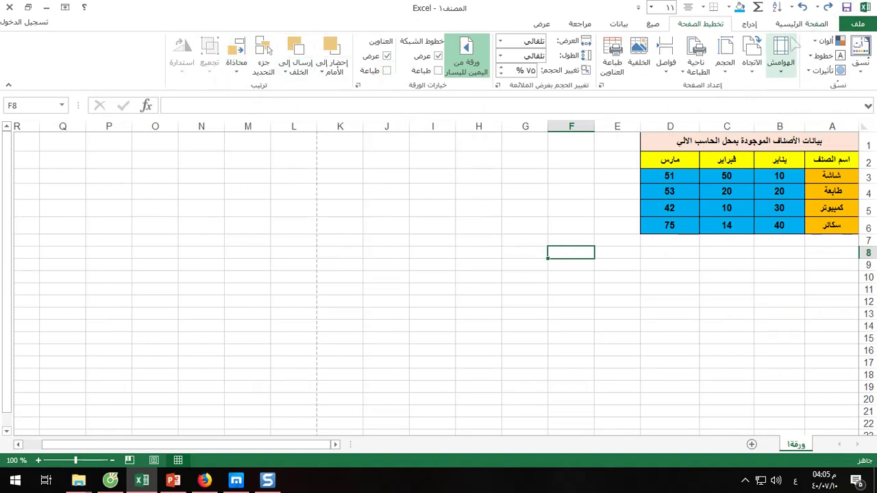
- Draw a rectangle beside the table, widen it, and give it a blue gradient style
click(749, 23)
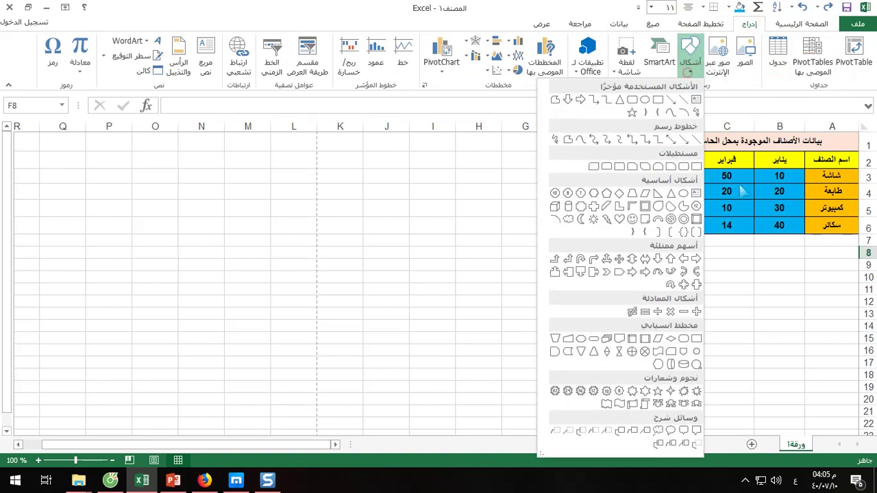
click(690, 59)
click(657, 100)
drag(547, 168, 500, 234)
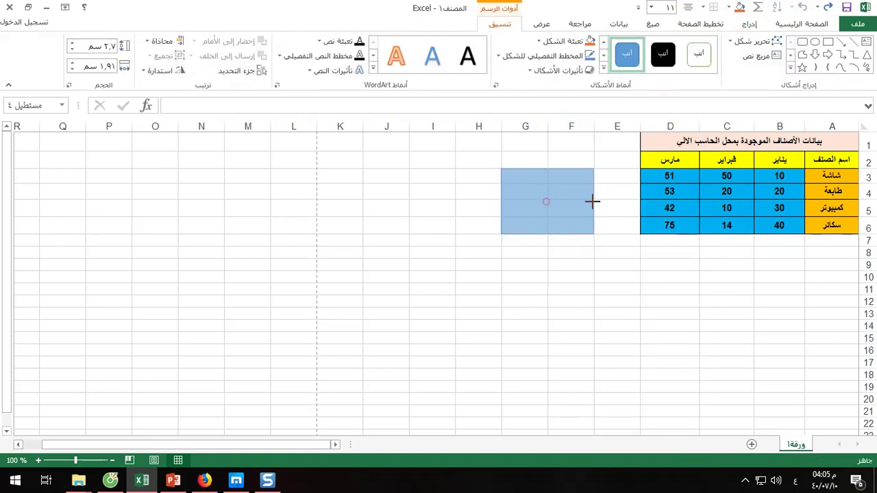
drag(545, 202, 595, 202)
click(602, 83)
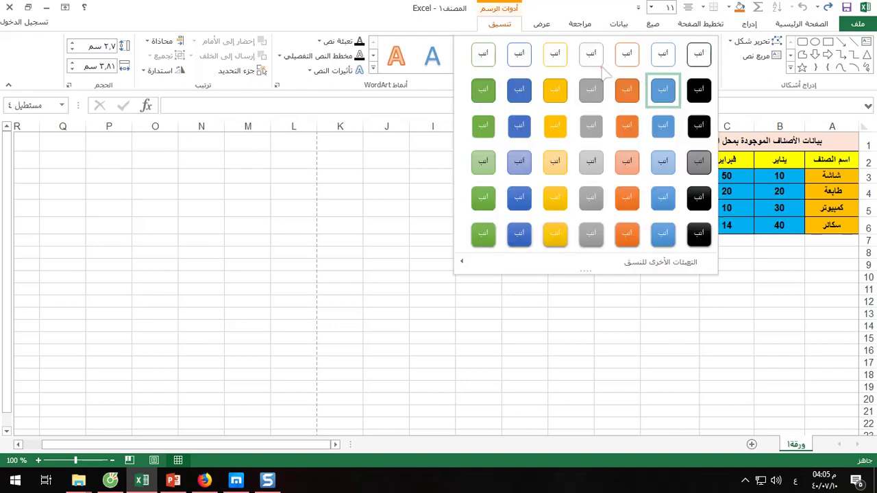
click(518, 233)
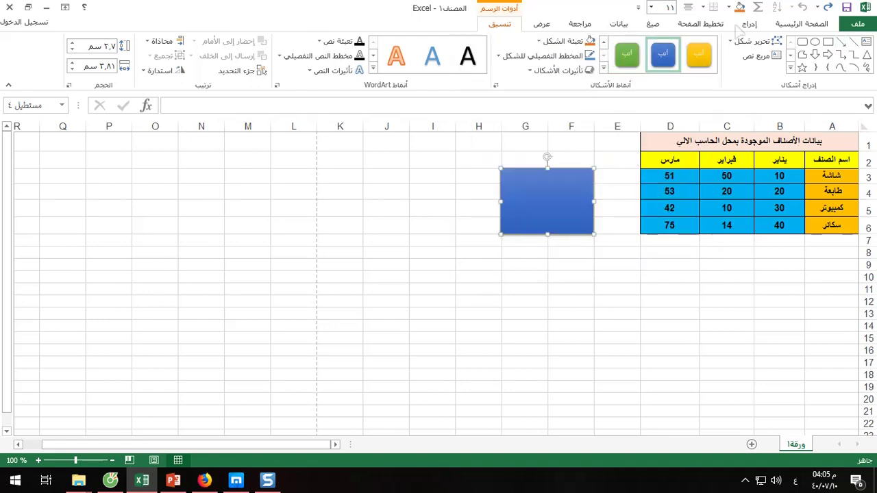
- Draw an oval next to the rectangle and give it a green style
click(749, 24)
click(689, 62)
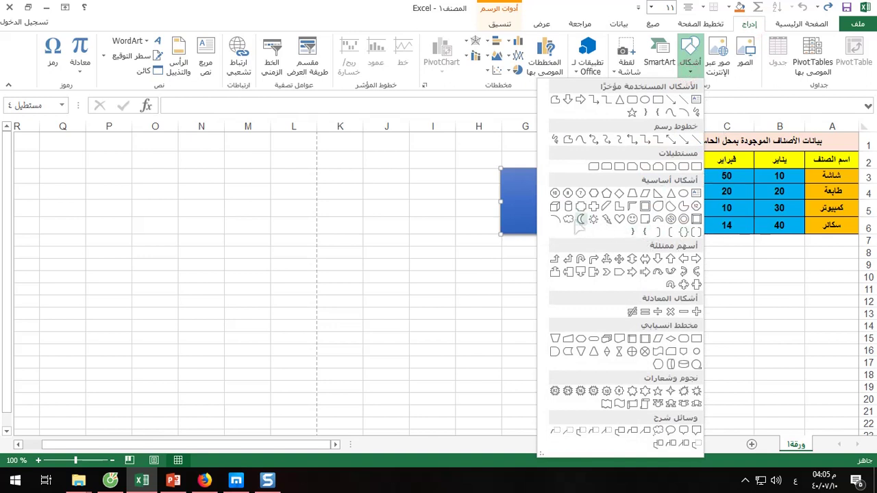
click(645, 100)
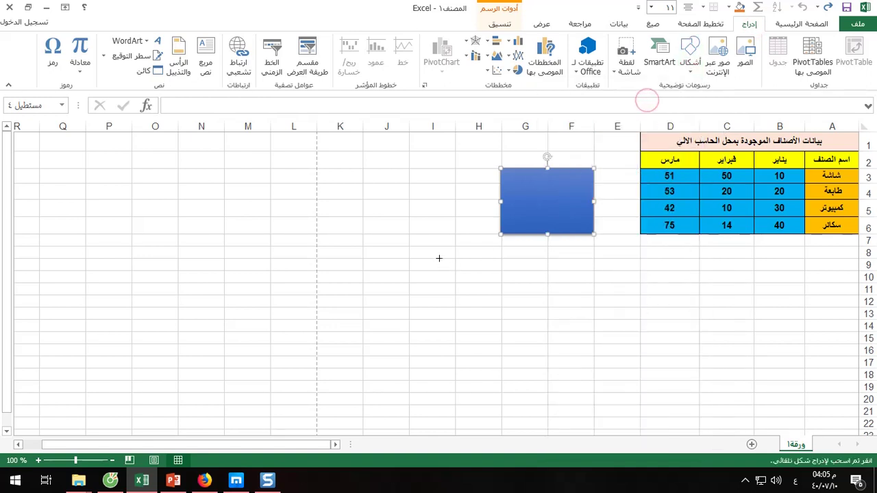
mouse_move(410, 259)
mouse_down()
mouse_move(496, 212)
mouse_move(526, 160)
mouse_up()
click(602, 68)
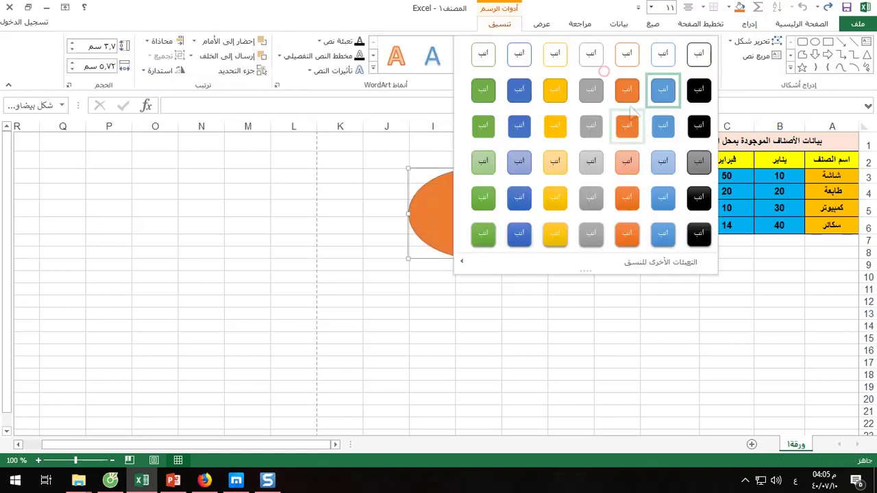
click(532, 289)
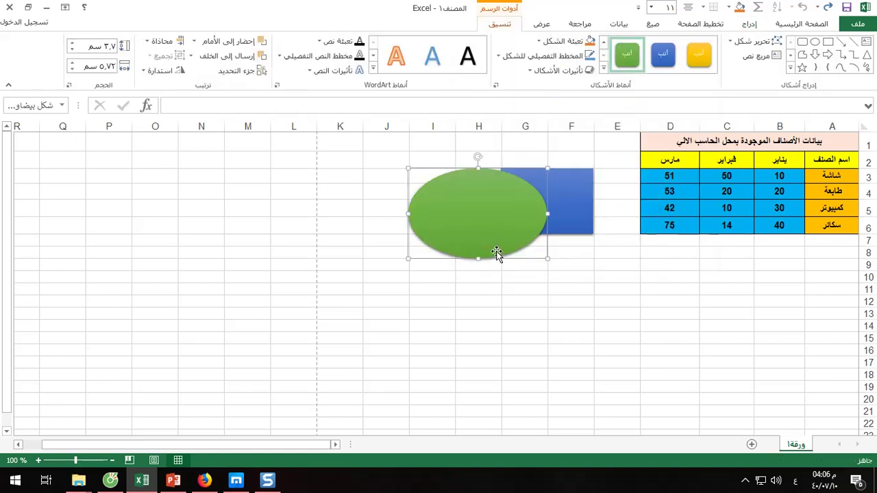
- Narrow the oval into a circle and move it over the rectangle's left part
click(574, 198)
click(470, 205)
click(563, 197)
click(477, 212)
drag(547, 213, 500, 213)
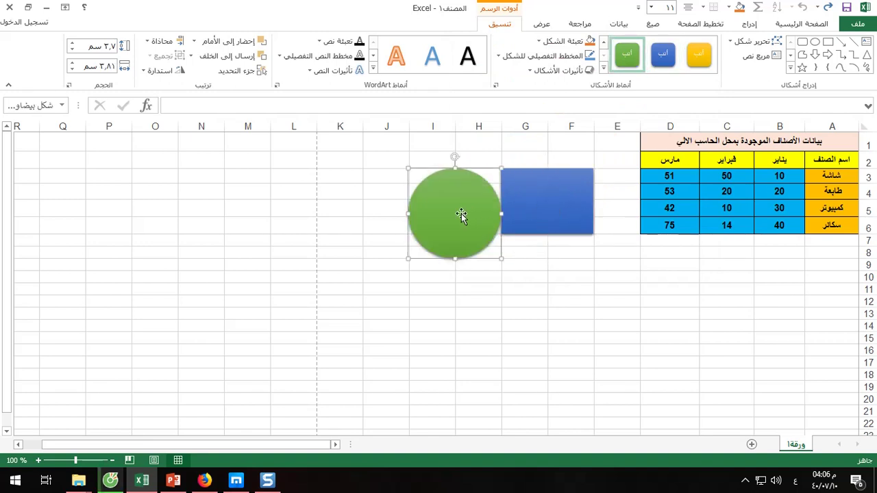
drag(448, 219, 493, 224)
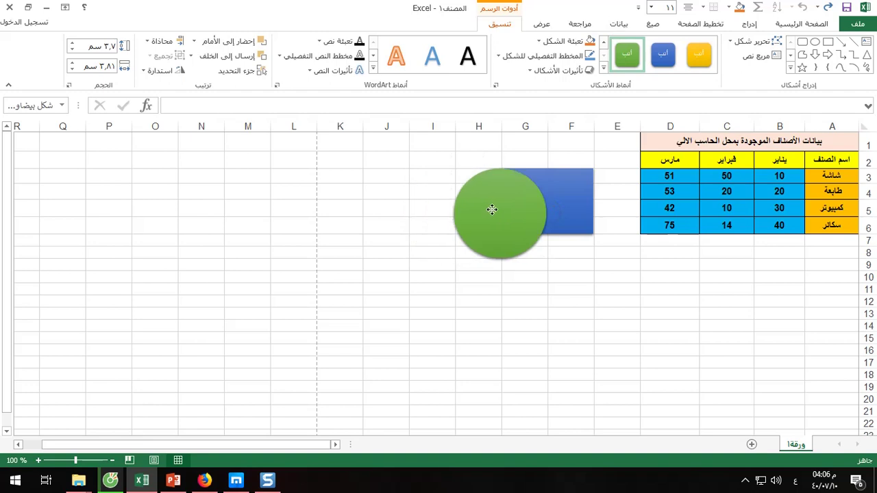
click(569, 225)
click(482, 228)
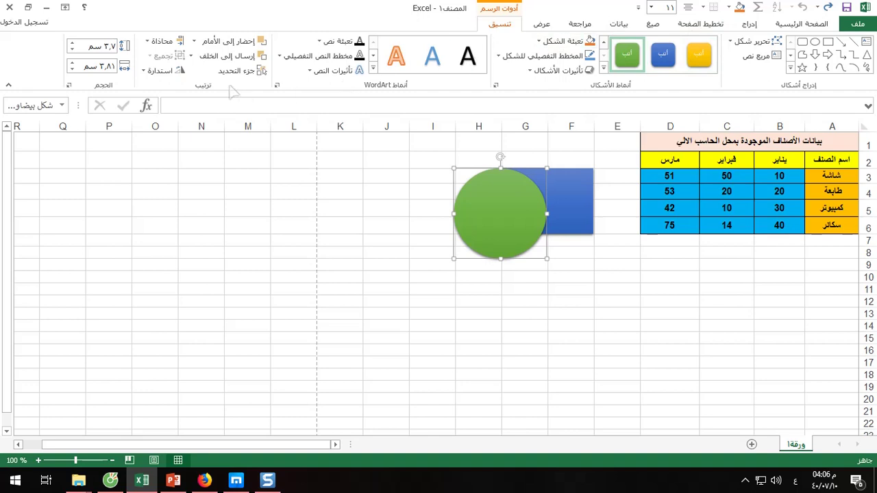
- Send the green circle backward, bring it forward again, and nudge it upward
click(695, 25)
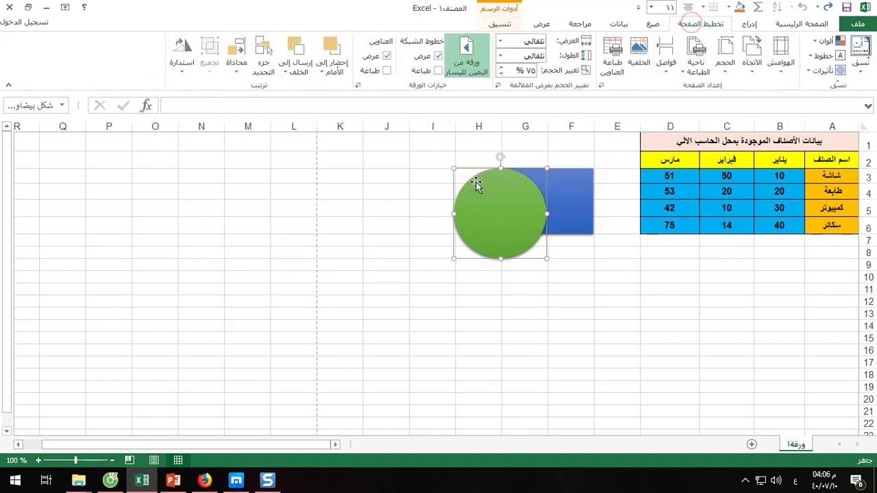
click(285, 72)
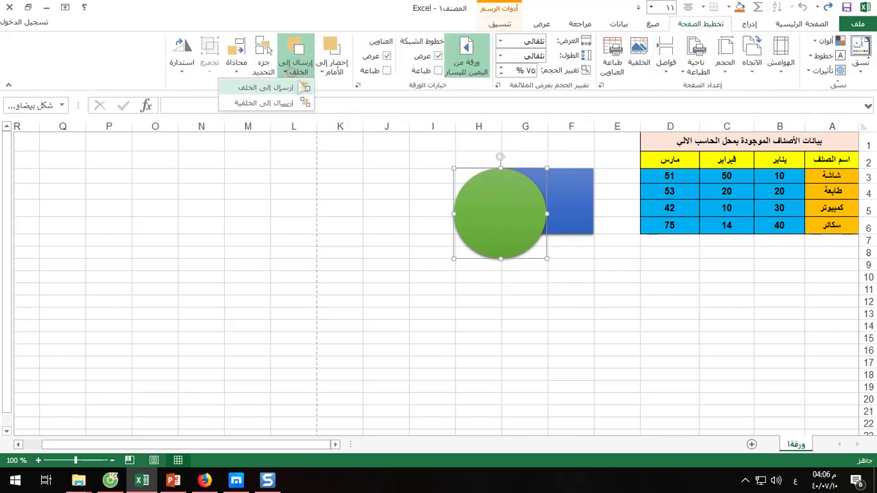
click(288, 90)
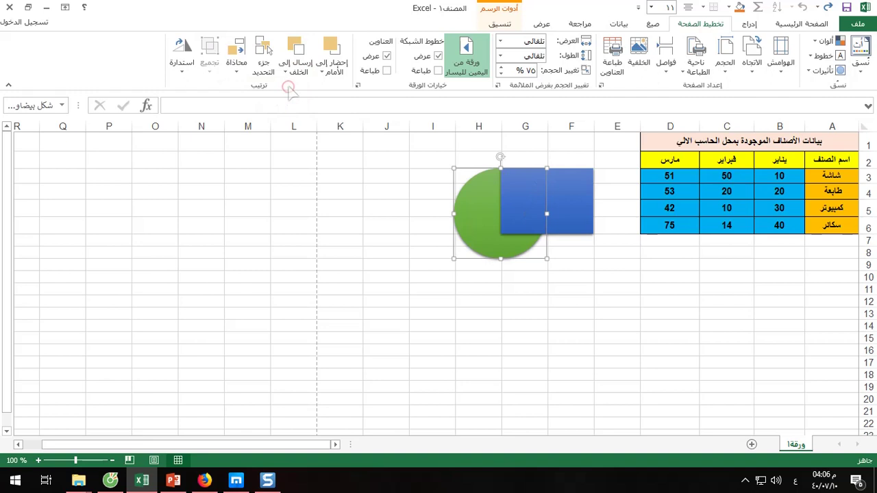
click(328, 68)
click(325, 89)
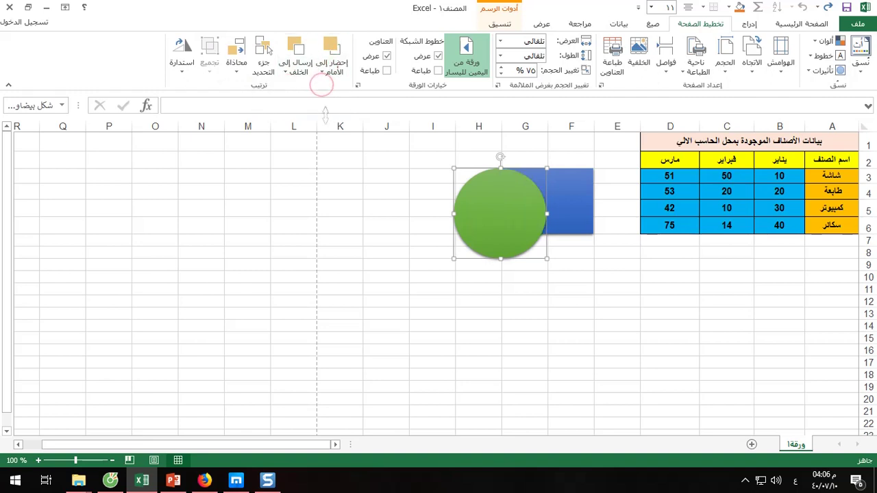
drag(491, 221, 484, 200)
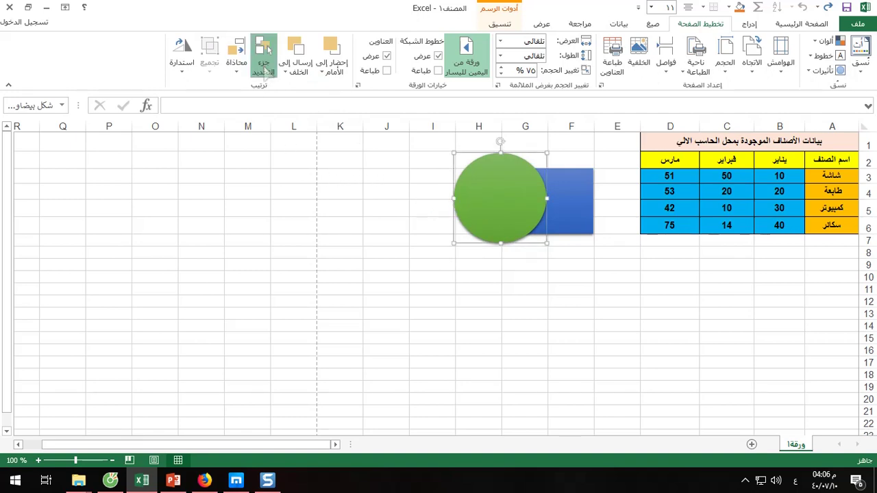
- Open the Selection Pane, toggle both shapes' visibility, and move the circle below-left of the rectangle
click(264, 61)
click(124, 193)
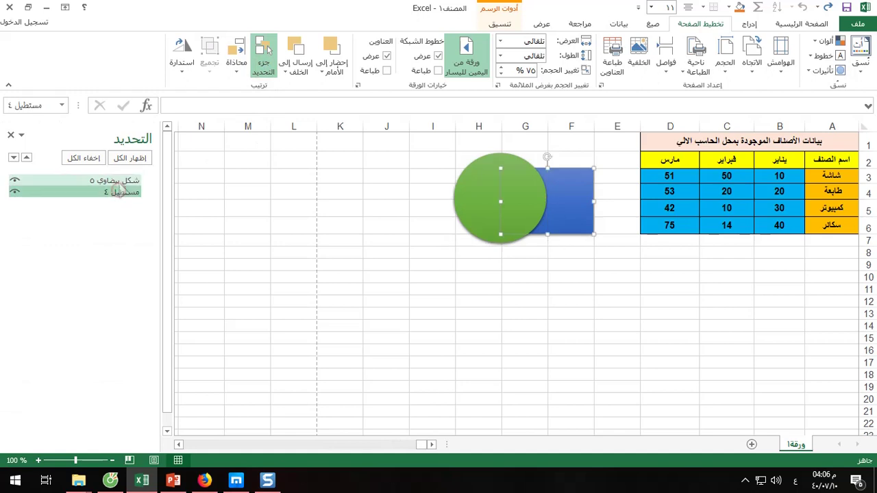
click(122, 180)
ctrl+click(118, 194)
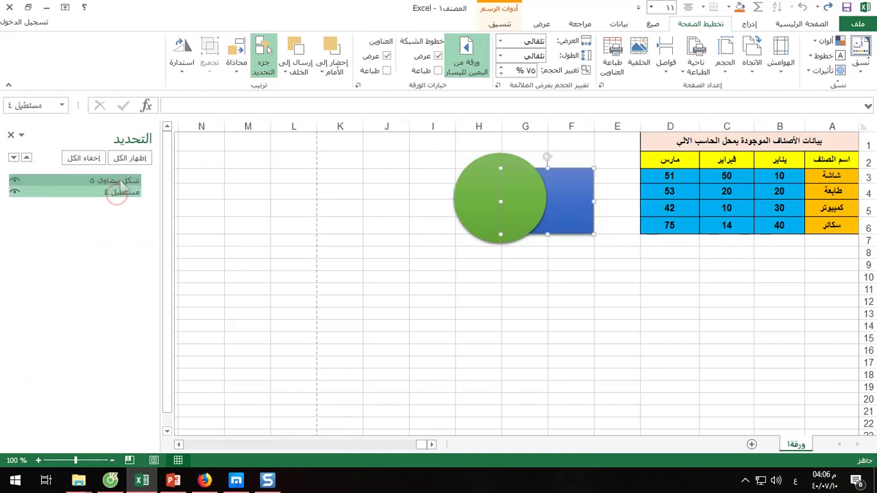
ctrl+click(116, 194)
click(14, 180)
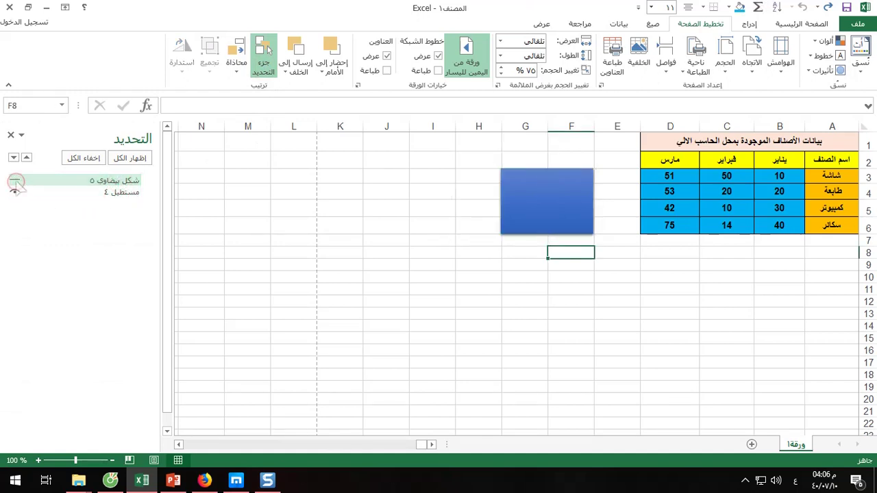
click(14, 180)
click(14, 192)
click(15, 192)
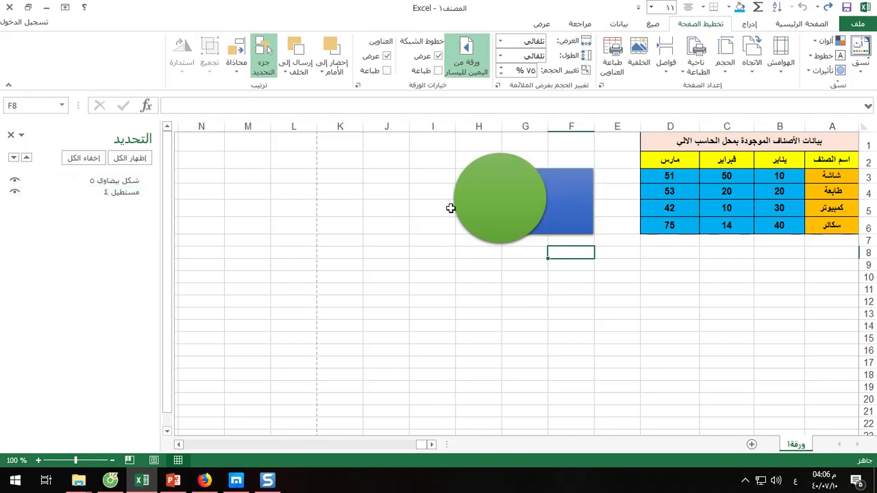
drag(481, 201, 409, 302)
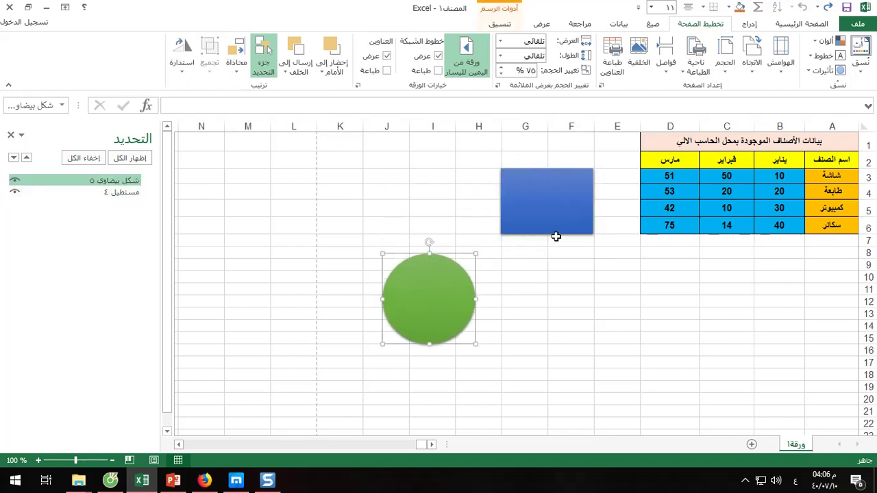
- With both shapes selected, try Align Left, Right and Center, undoing each
ctrl+click(548, 213)
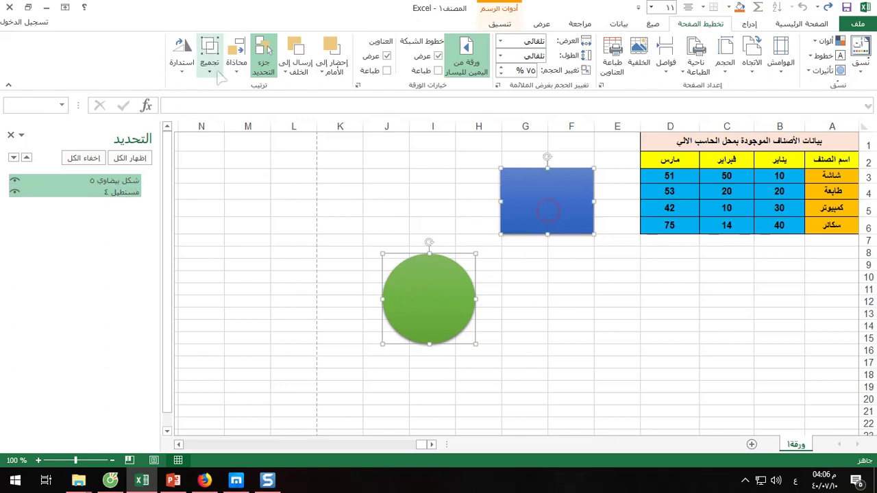
click(237, 68)
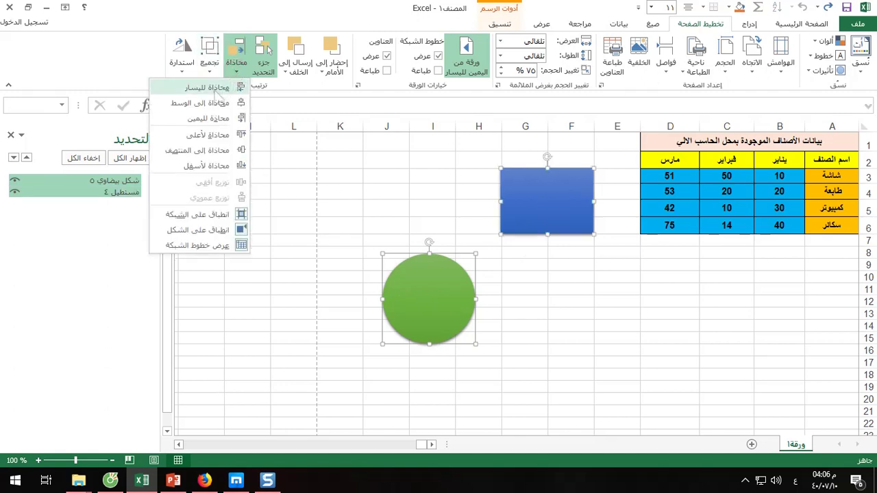
click(217, 89)
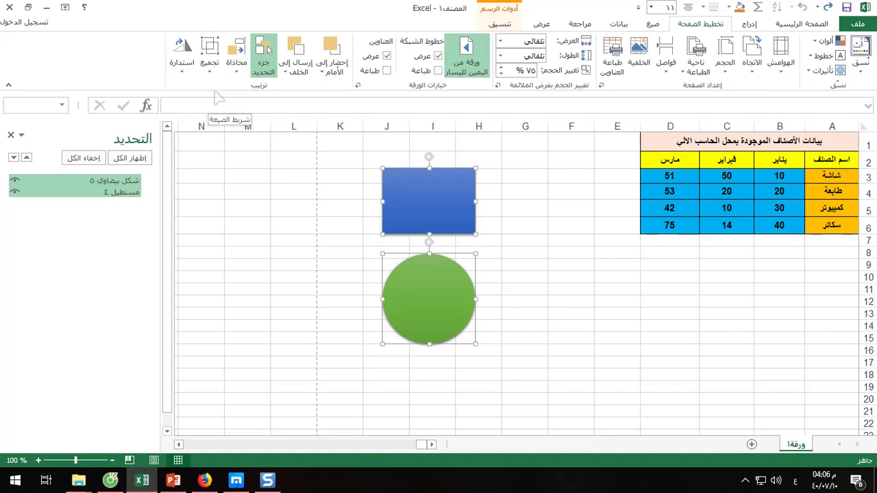
key(ctrl+z)
click(237, 68)
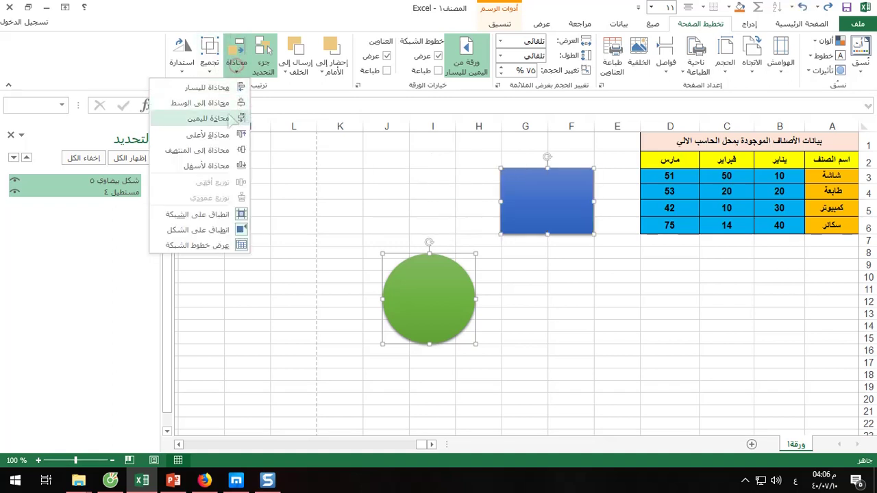
click(209, 118)
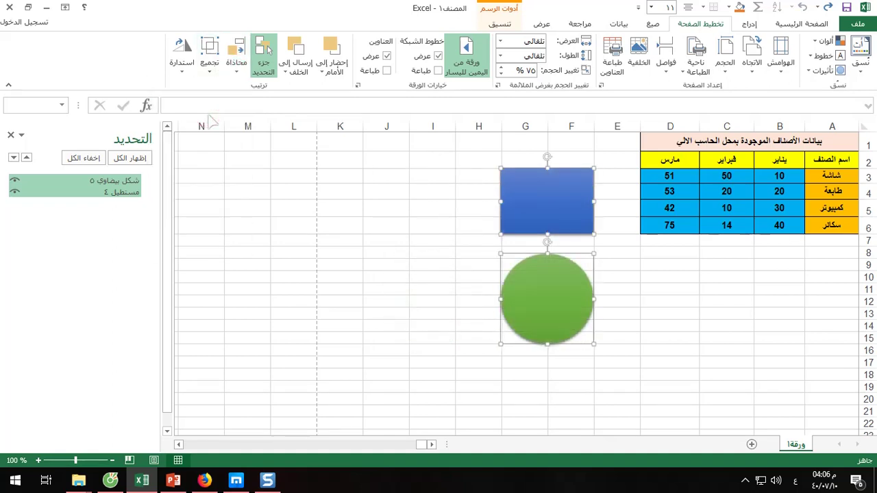
key(ctrl+z)
click(236, 68)
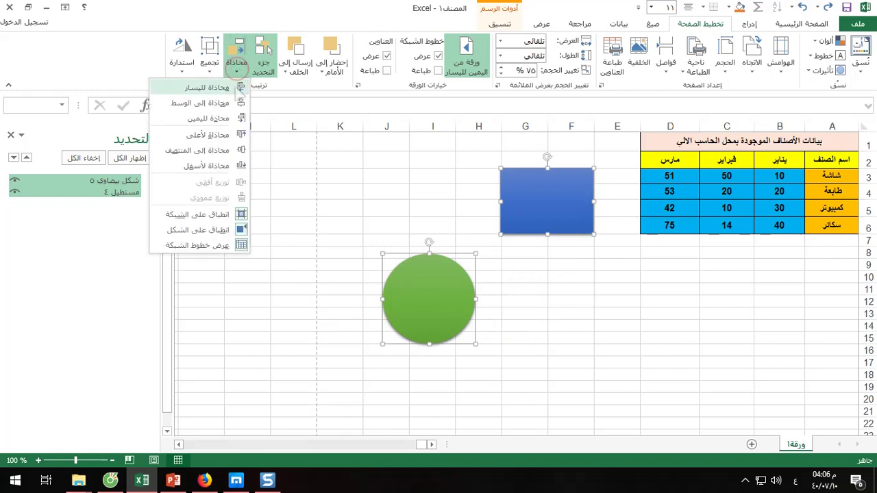
click(219, 103)
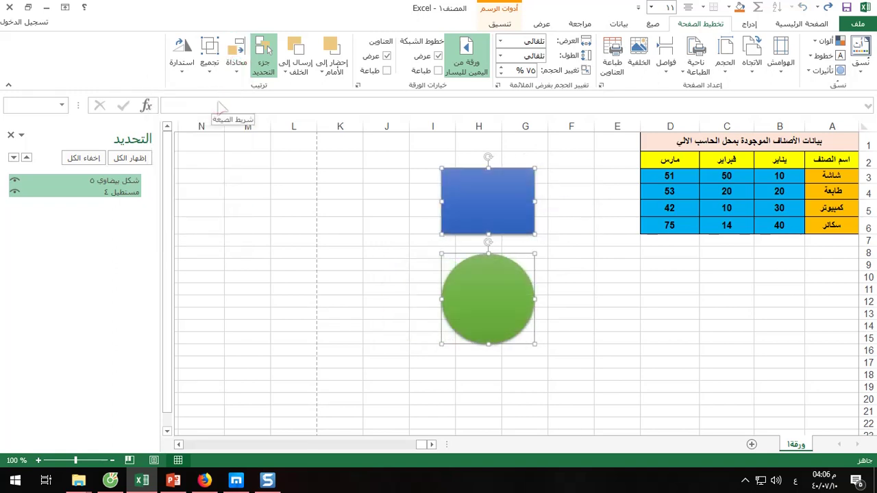
key(ctrl+z)
- Try Align Top, Middle and Bottom, undoing each, then move the circle up beside the rectangle
click(236, 69)
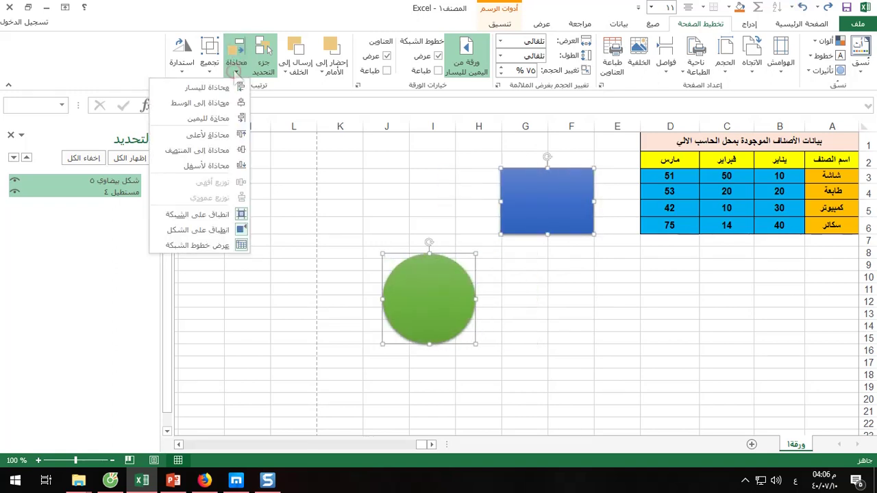
click(218, 135)
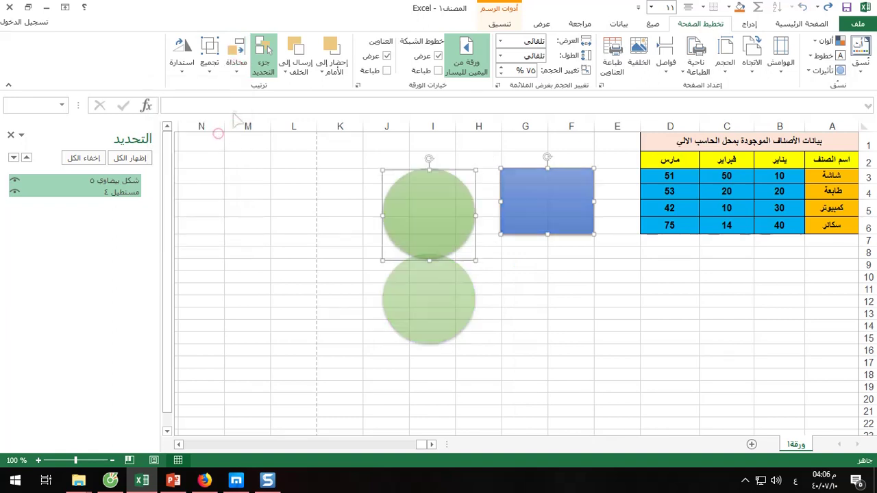
key(ctrl+z)
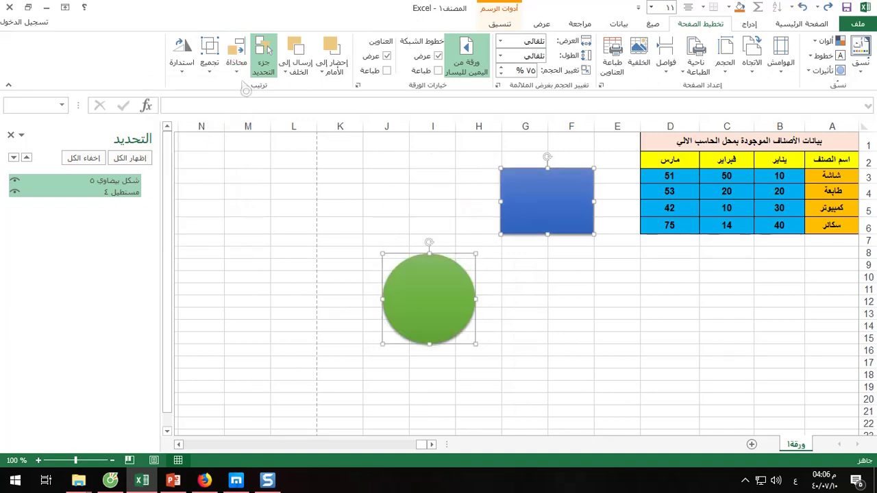
click(236, 65)
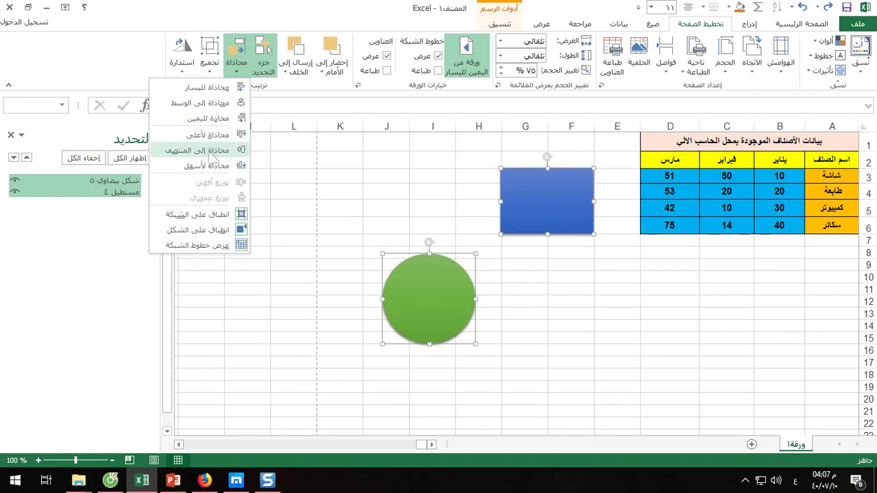
click(214, 150)
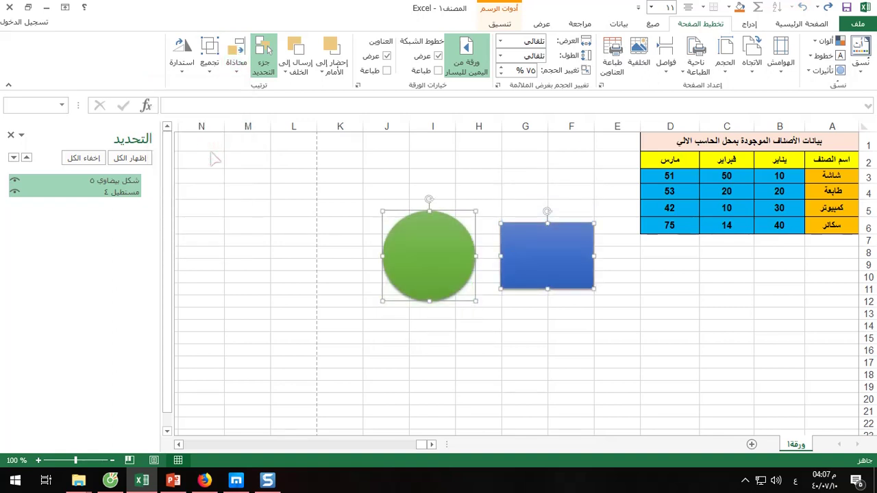
key(ctrl+z)
click(236, 71)
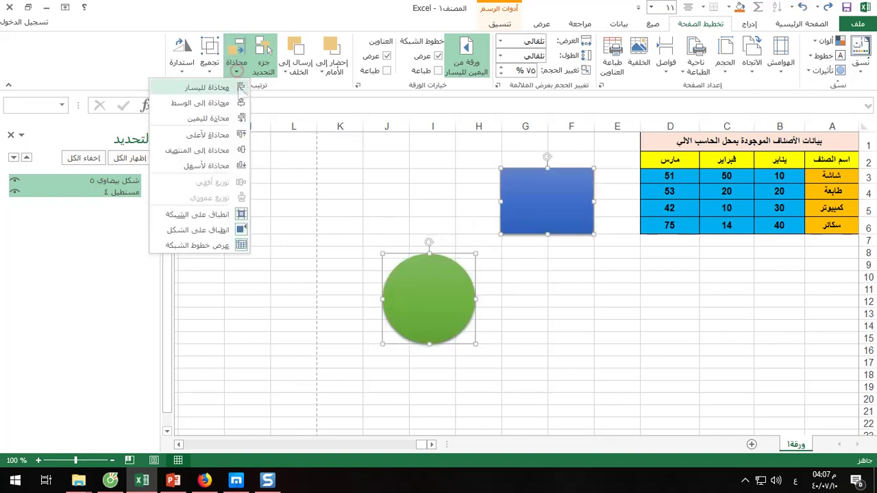
click(222, 166)
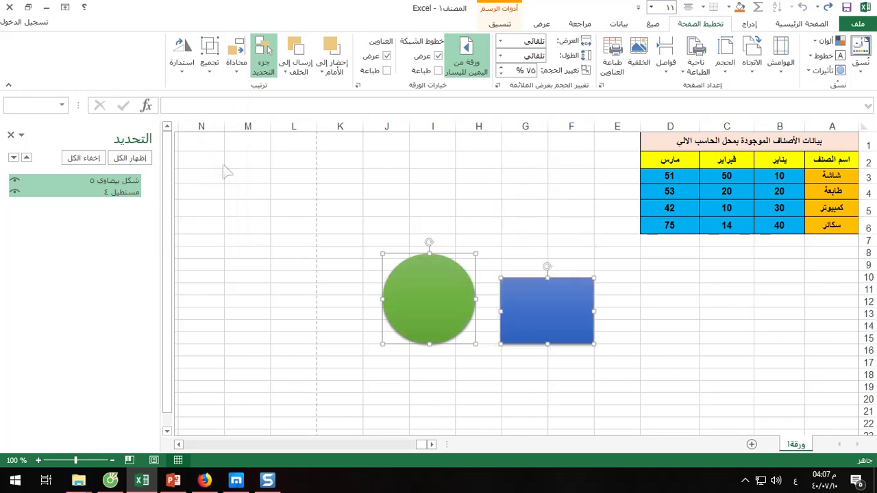
key(ctrl+z)
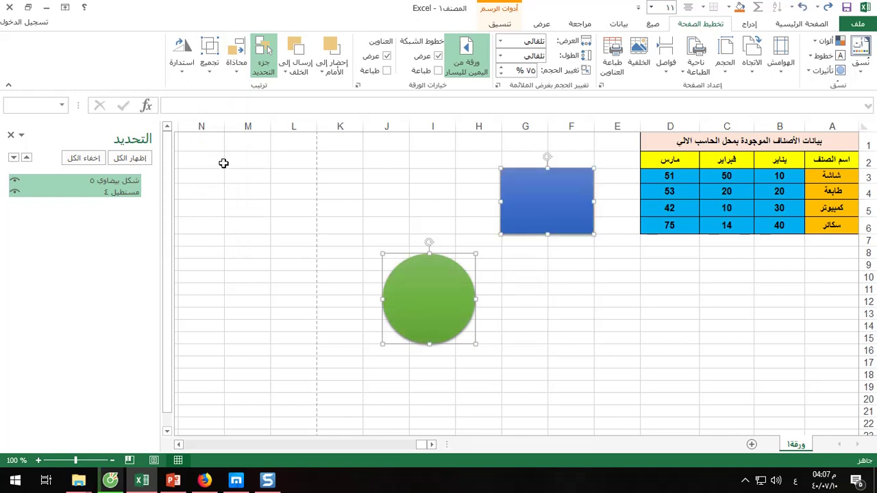
click(236, 72)
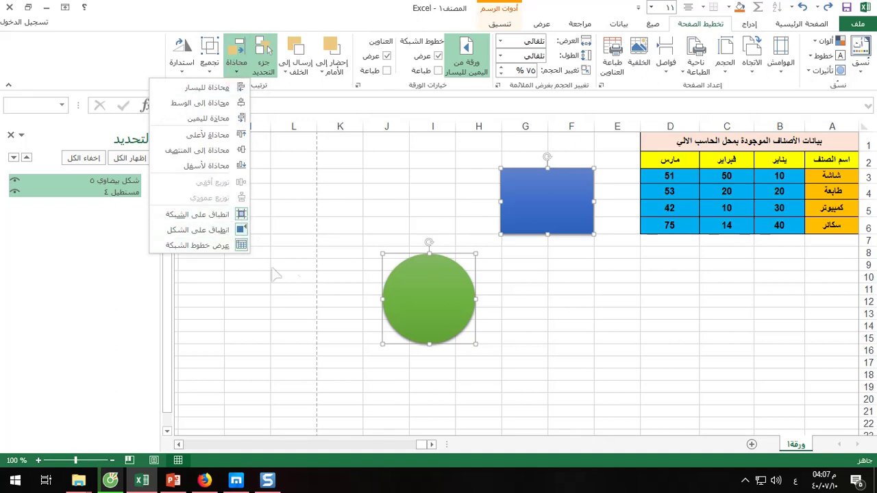
click(319, 334)
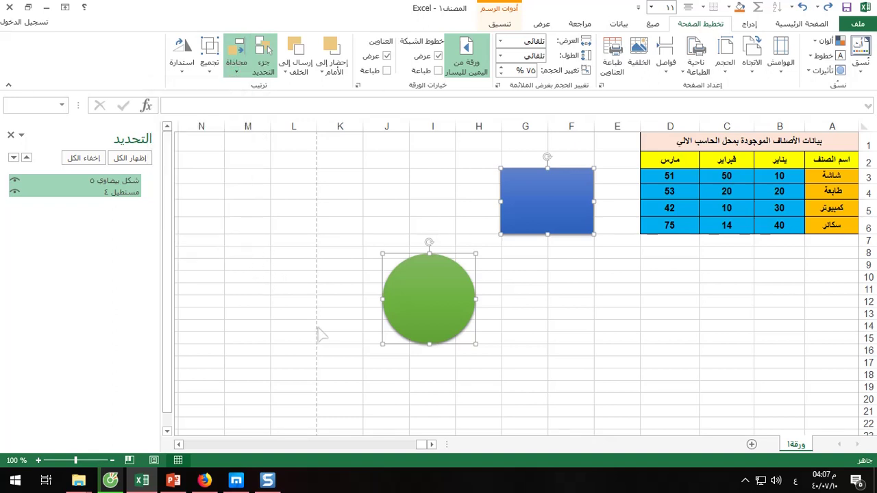
click(550, 327)
drag(446, 313, 436, 215)
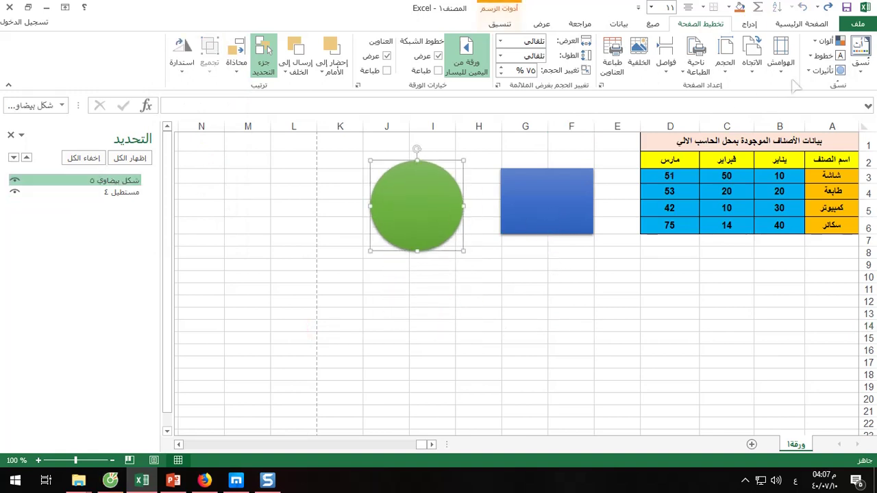
- Draw a teardrop shape left of the green circle, then select all three shapes
click(749, 23)
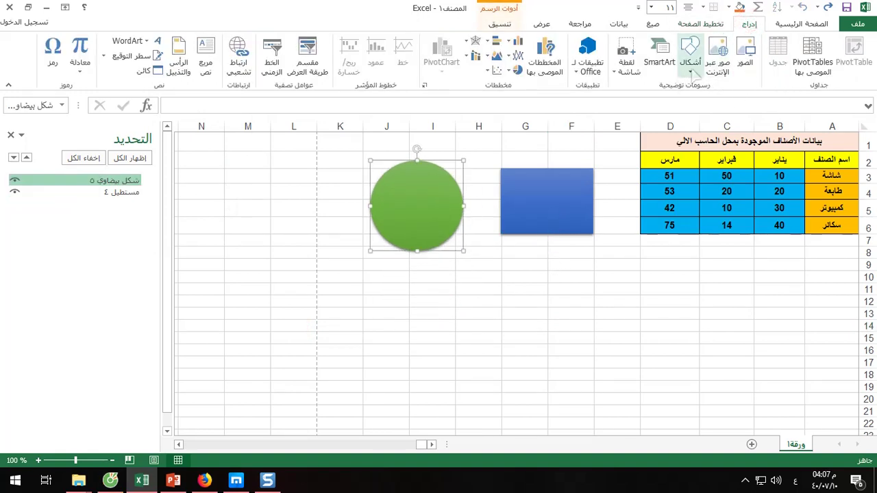
click(692, 69)
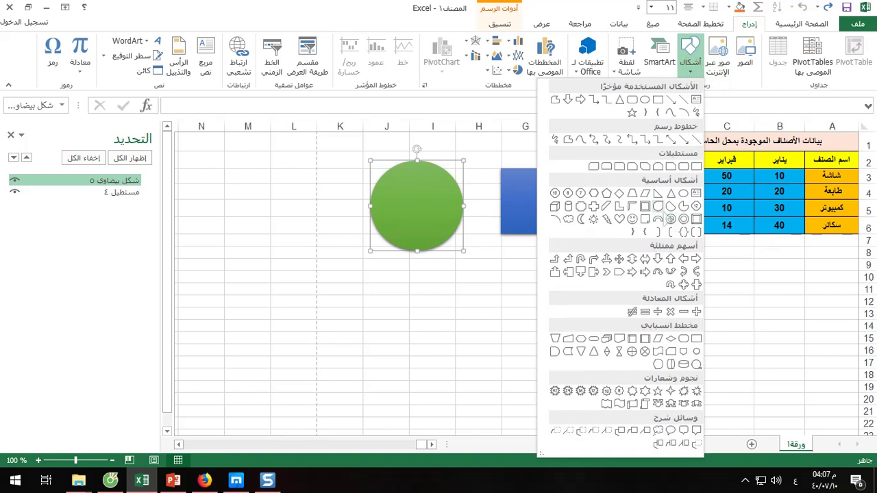
click(657, 207)
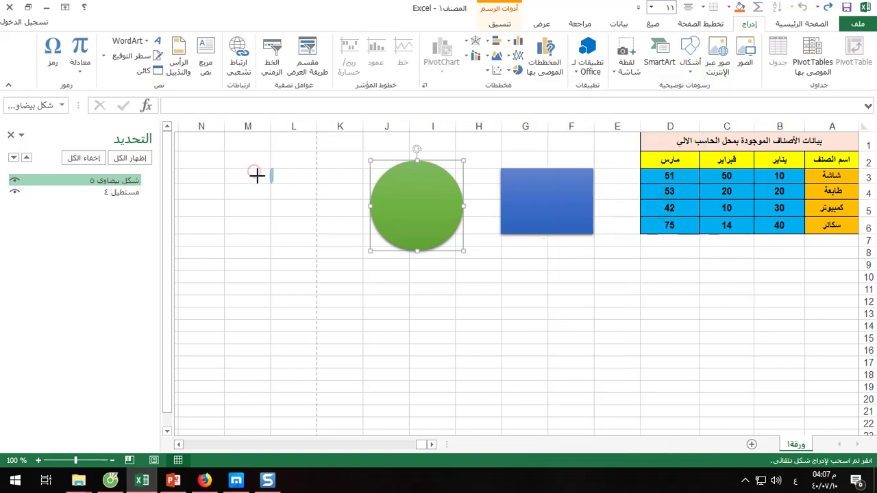
drag(257, 176, 356, 253)
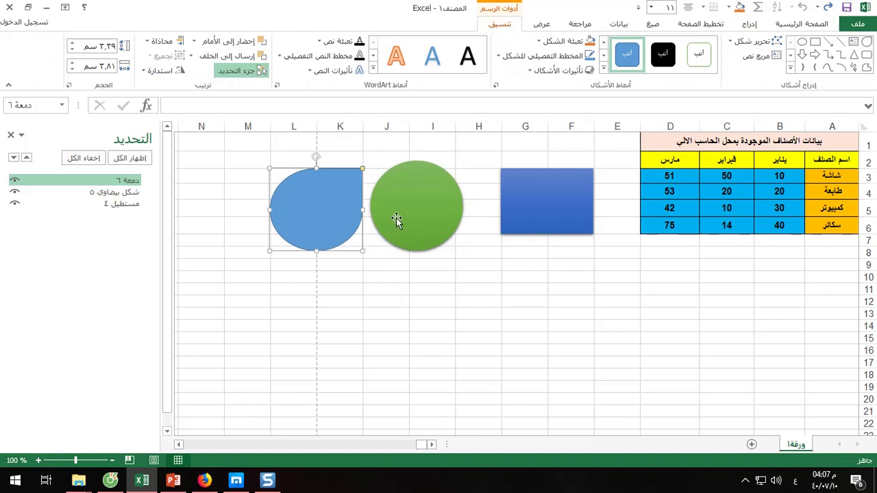
shift+click(441, 220)
shift+click(548, 212)
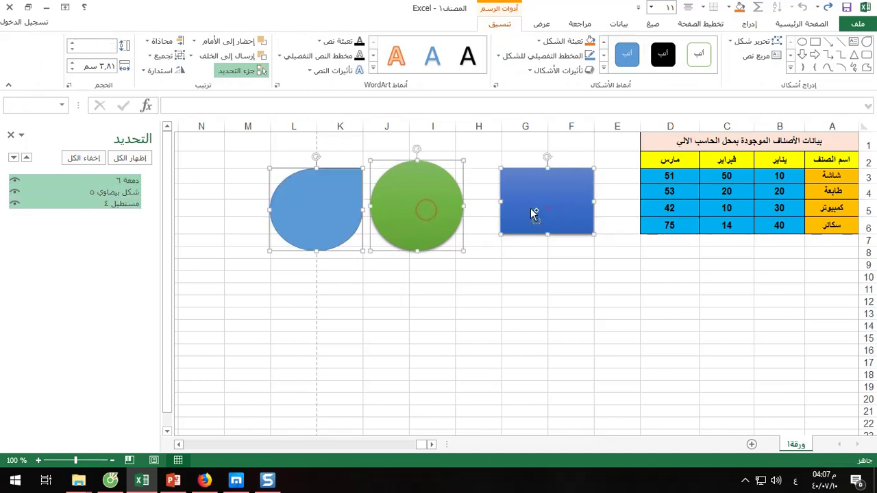
- Distribute the three shapes horizontally, then drag the circle down to rows 9–12
click(700, 23)
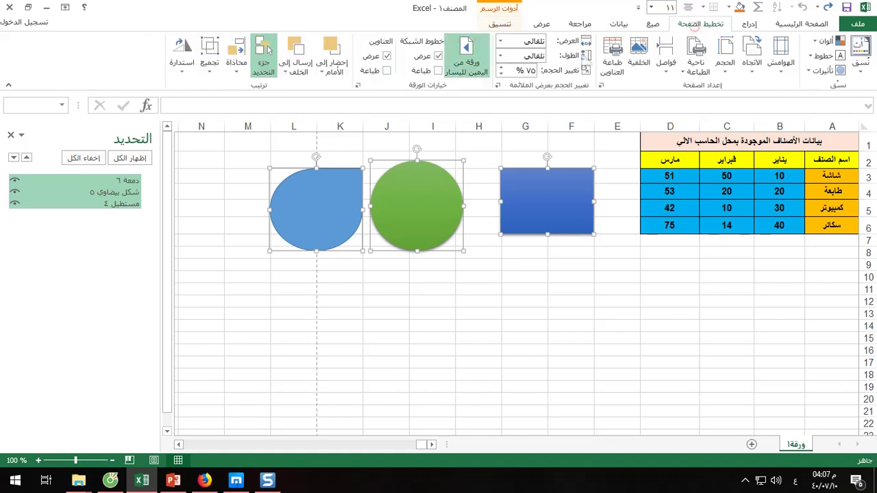
click(236, 67)
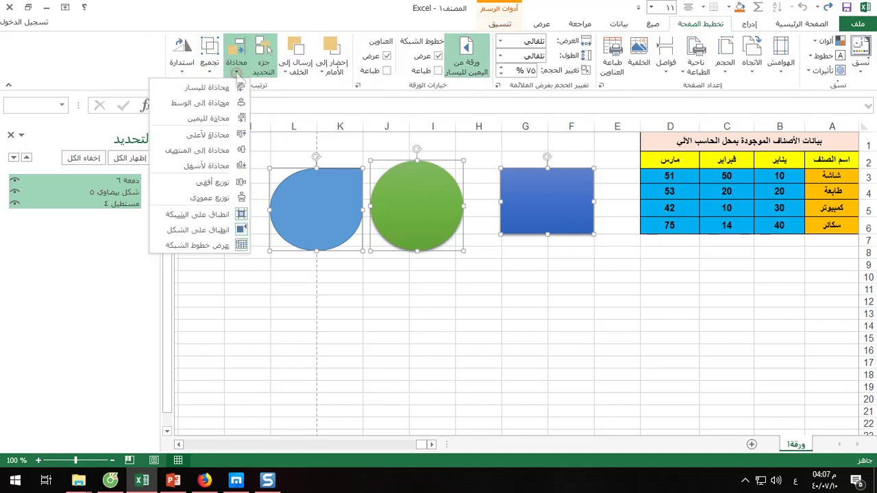
click(225, 185)
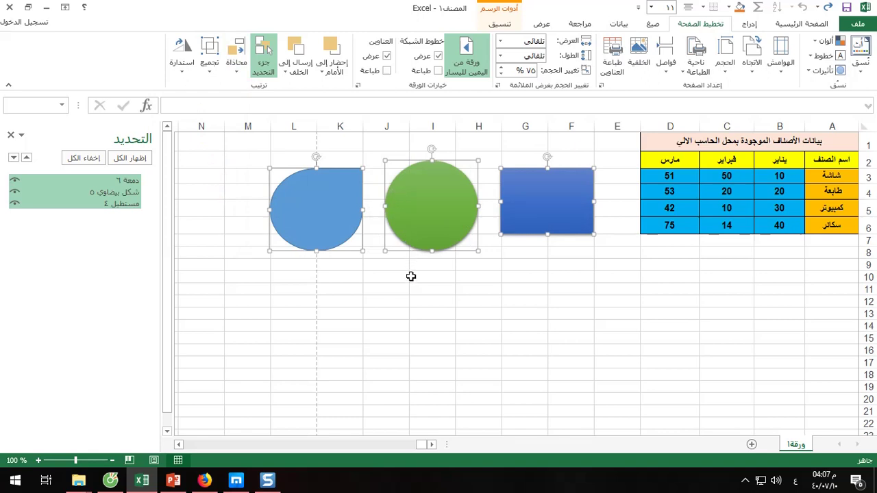
click(411, 276)
mouse_move(437, 208)
mouse_down()
mouse_move(398, 293)
mouse_move(348, 330)
mouse_up()
drag(533, 228, 313, 383)
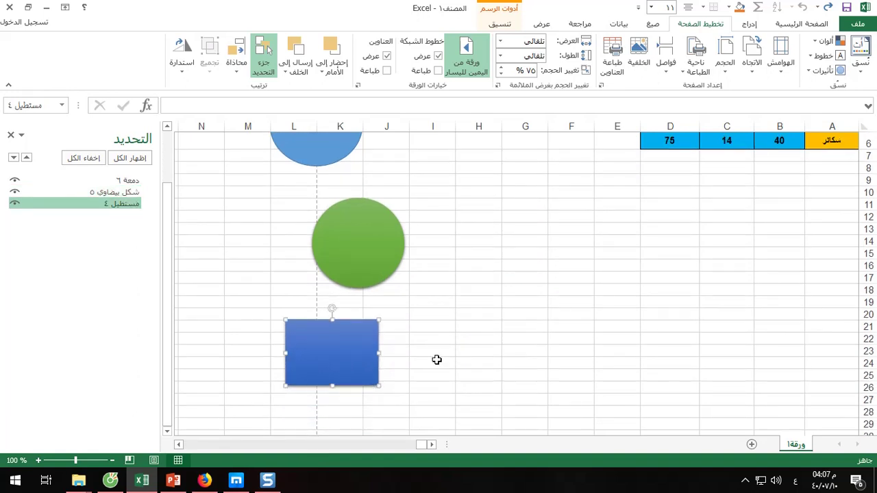
- Select the three shapes and move them right to columns F–H
scroll(424, 356, up, 1)
shift+click(368, 314)
shift+click(322, 179)
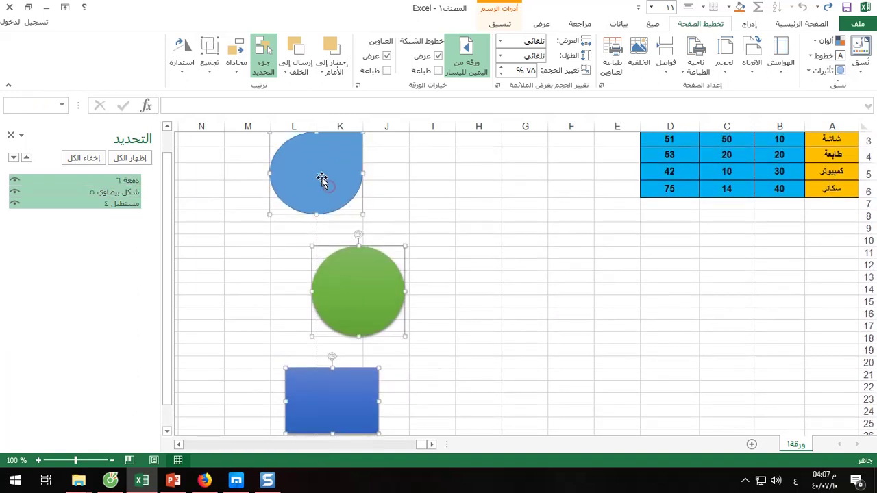
drag(322, 179, 508, 189)
scroll(529, 289, up, 1)
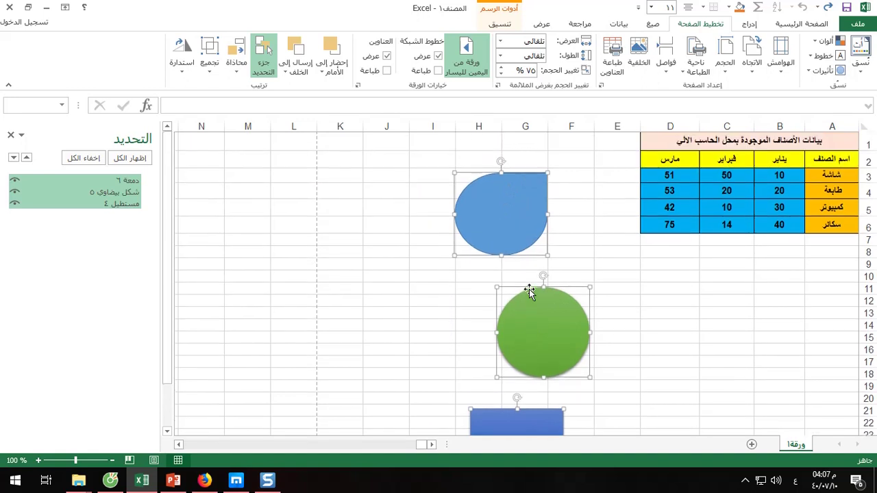
drag(517, 235, 515, 210)
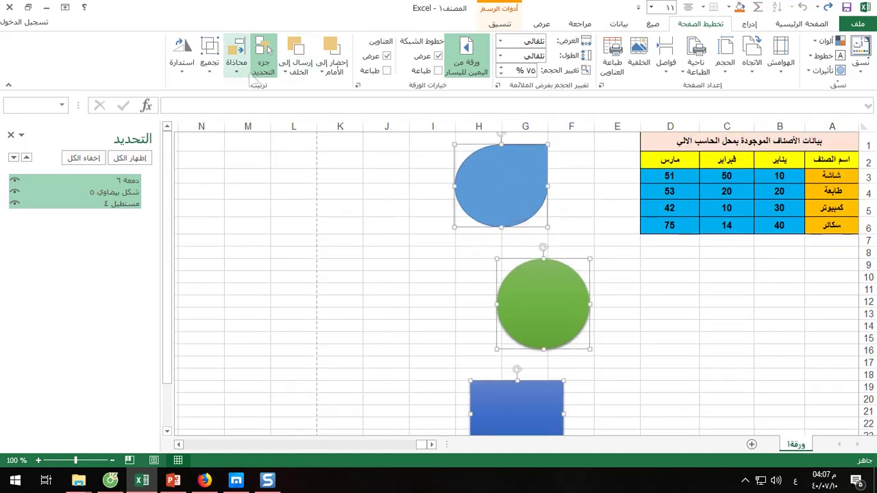
- Try Align Bottom and Align Middle on the shapes, undoing each
click(237, 69)
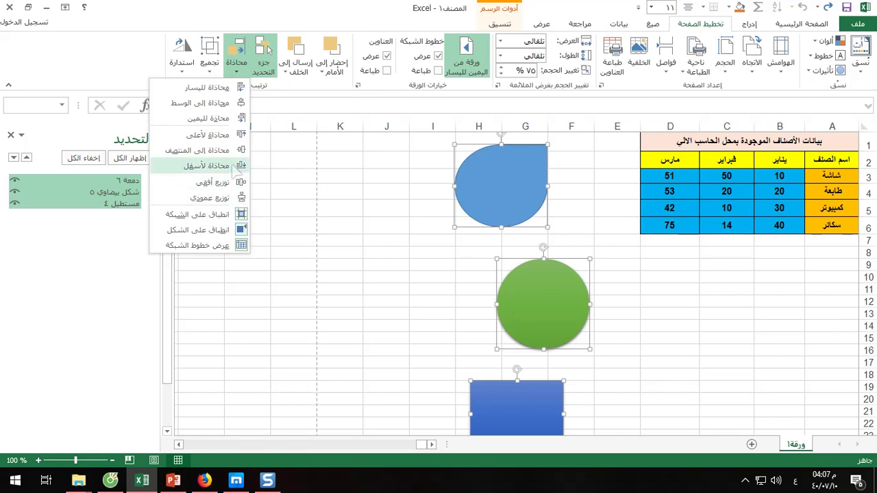
click(205, 166)
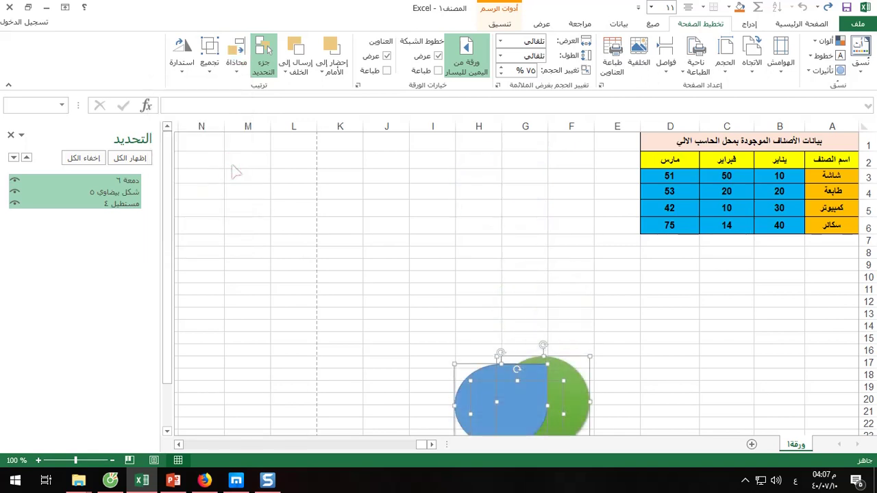
key(ctrl+z)
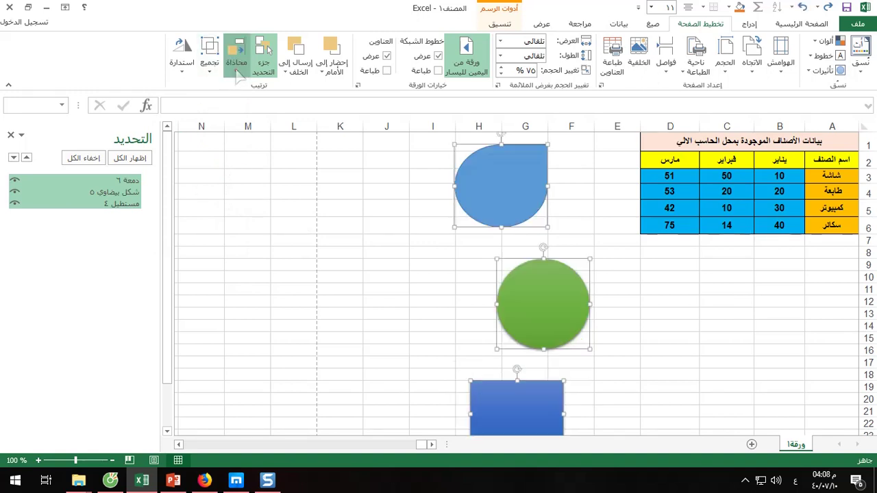
click(236, 68)
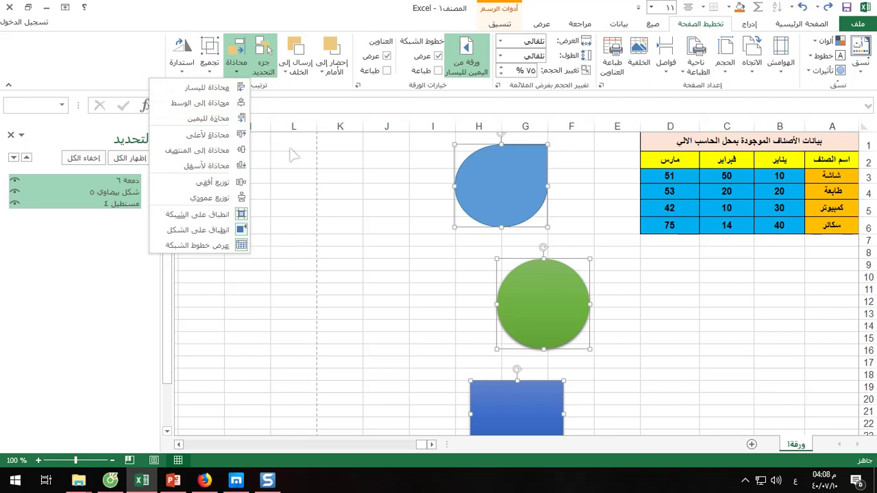
click(214, 150)
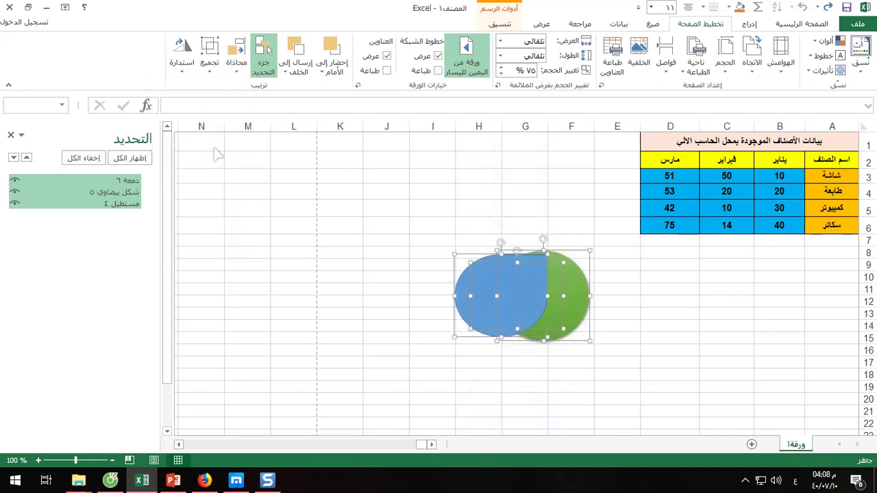
key(ctrl+z)
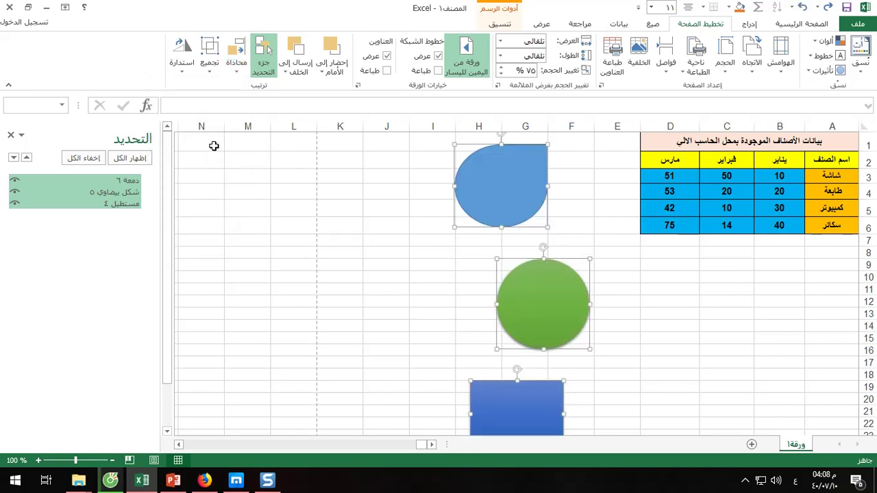
- Align the shapes' right edges and distribute them vertically, then select the teardrop alone
click(237, 62)
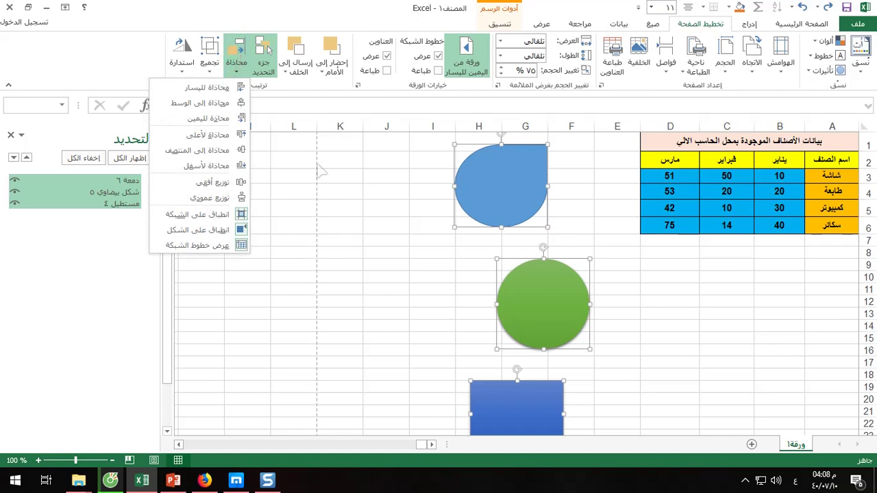
click(224, 118)
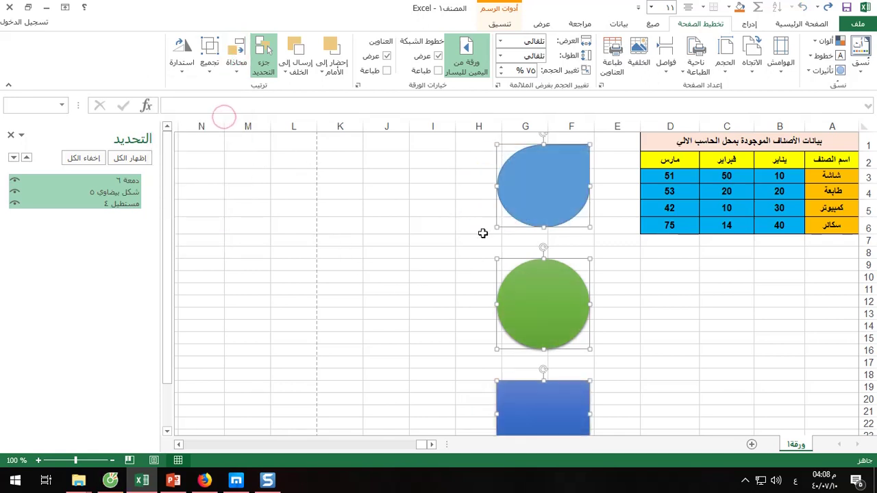
click(236, 63)
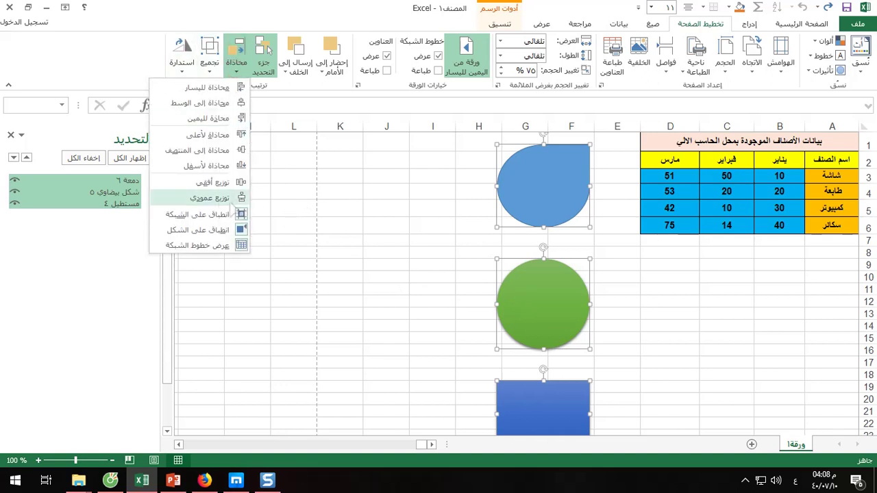
click(220, 199)
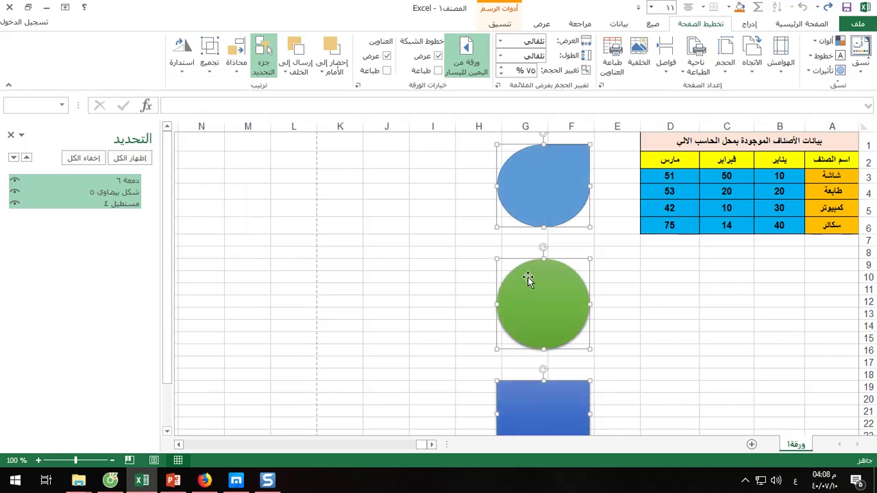
click(376, 226)
click(526, 187)
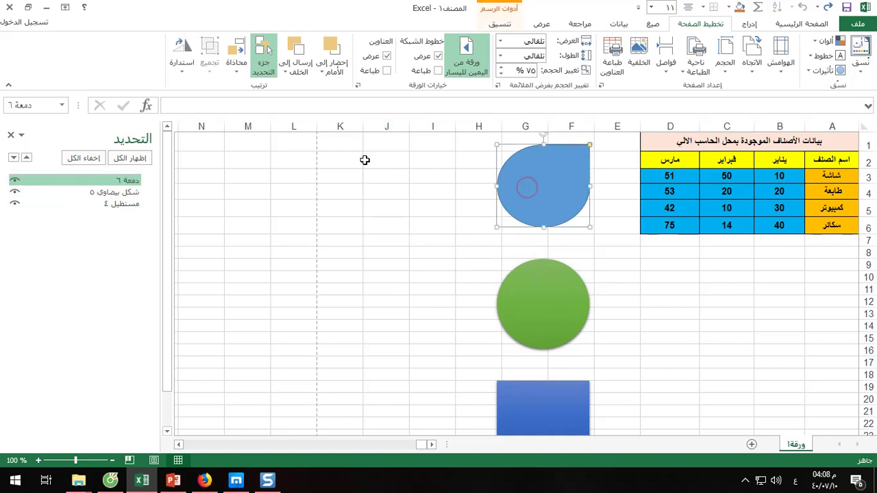
click(230, 65)
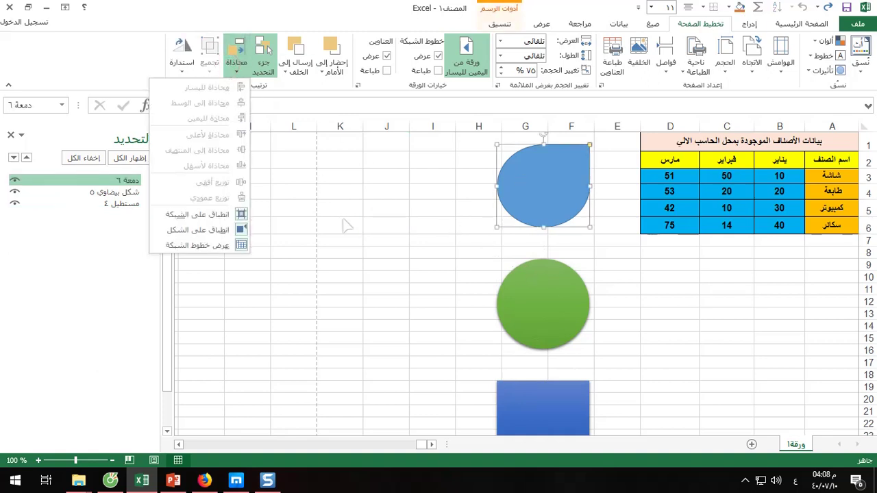
click(346, 226)
click(237, 63)
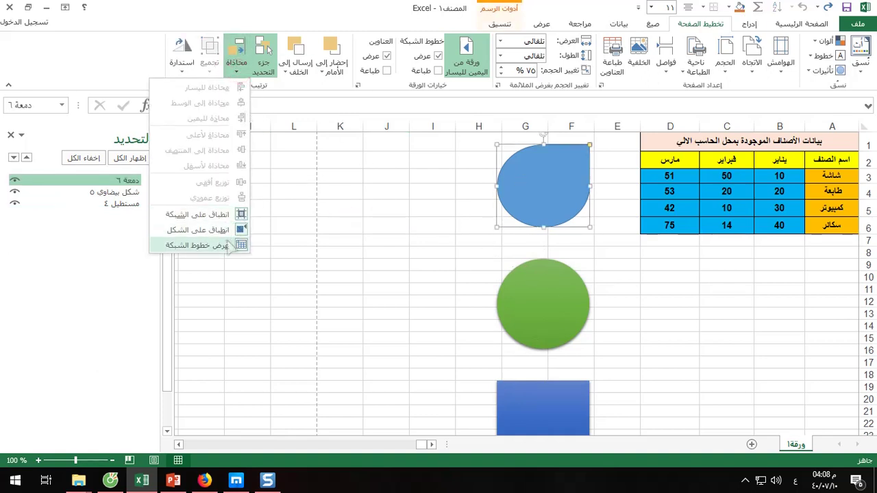
click(230, 246)
click(237, 71)
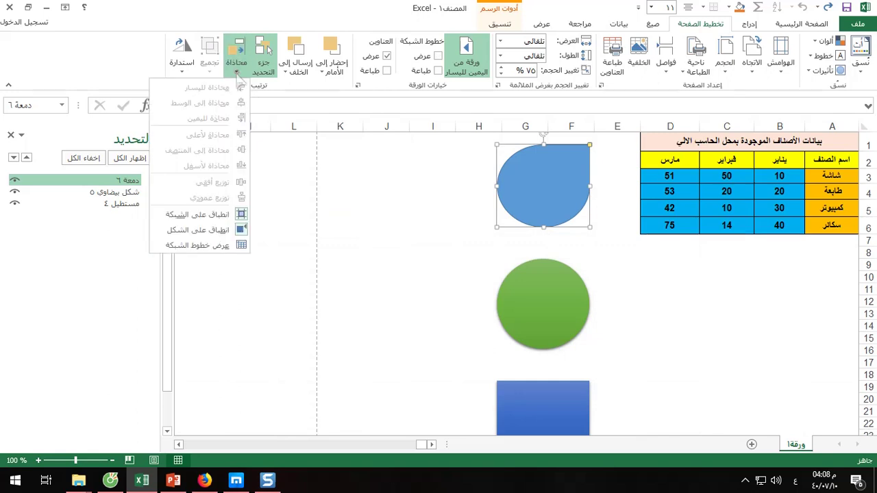
click(233, 245)
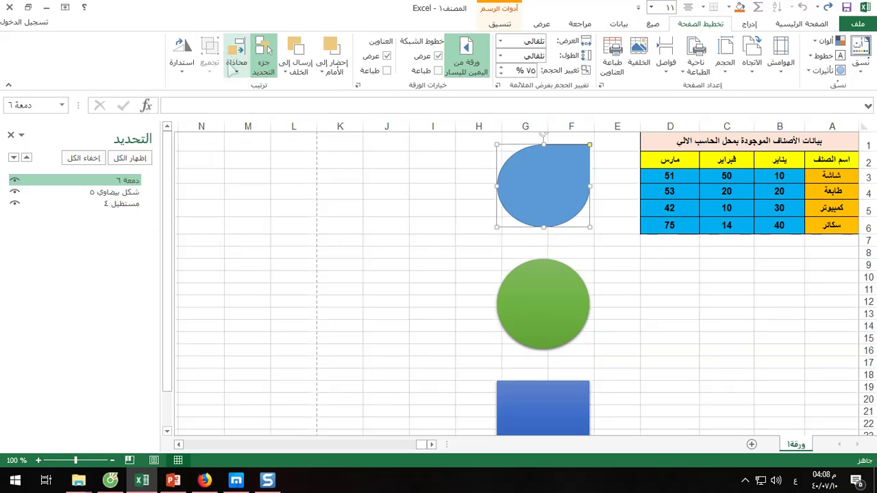
click(347, 192)
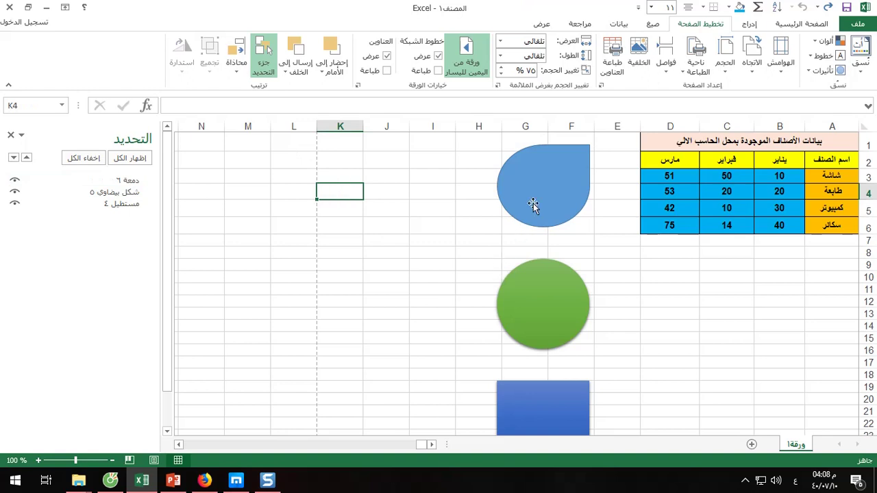
click(533, 204)
ctrl+click(548, 299)
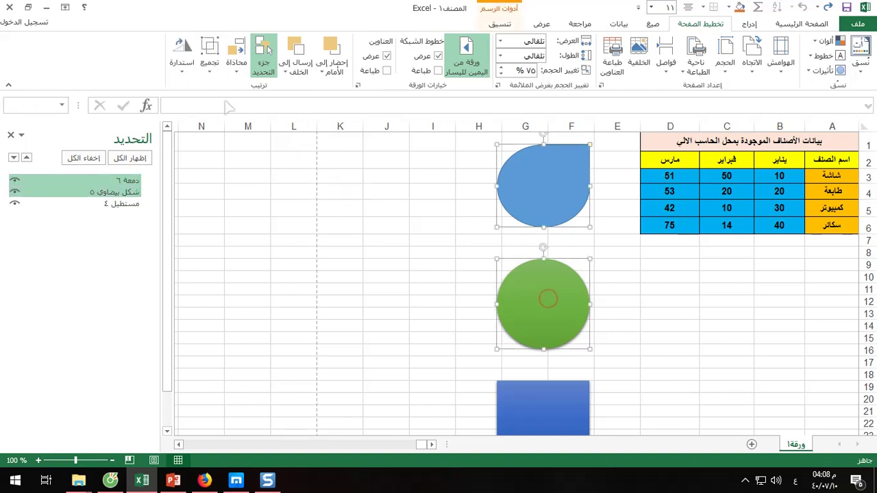
click(209, 58)
click(202, 88)
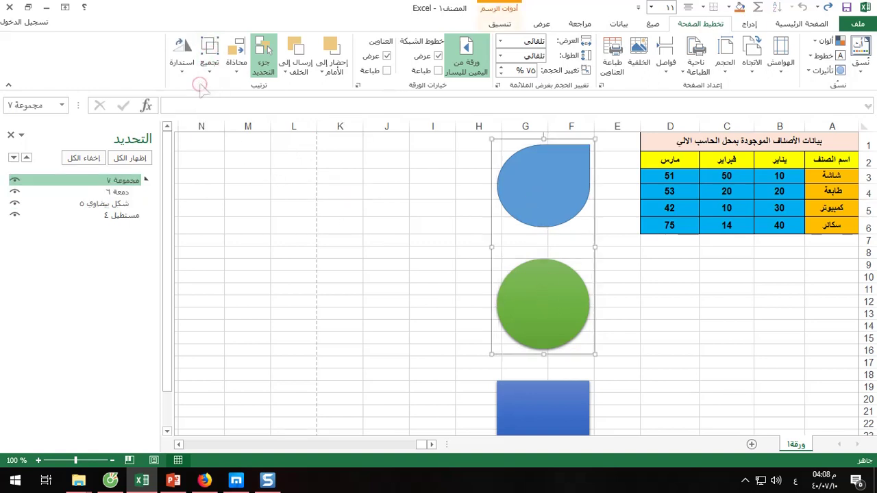
key(ctrl+z)
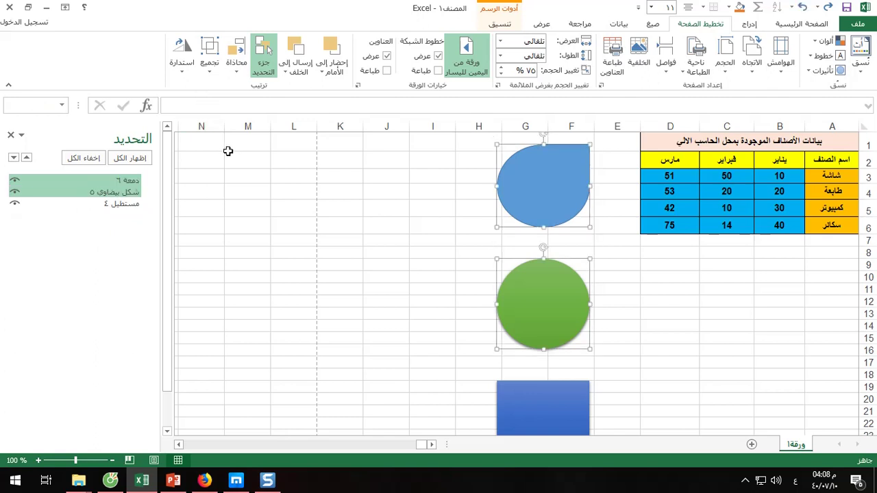
click(208, 65)
click(193, 88)
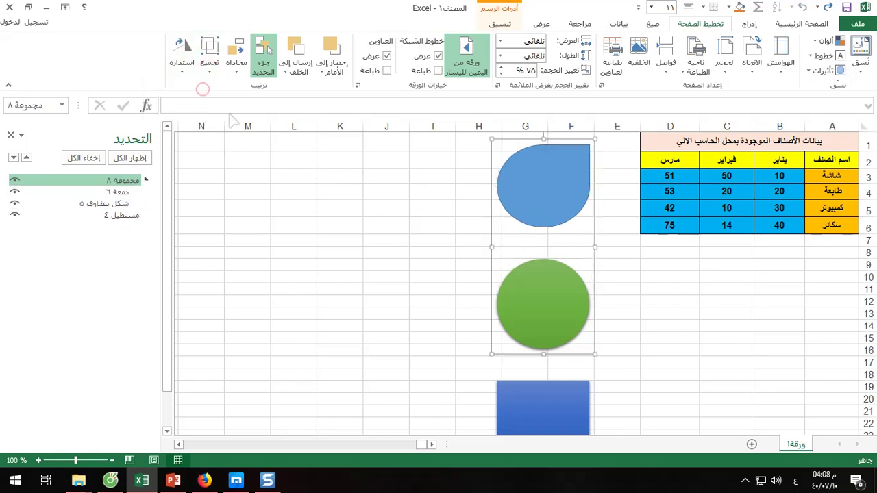
click(209, 67)
click(194, 119)
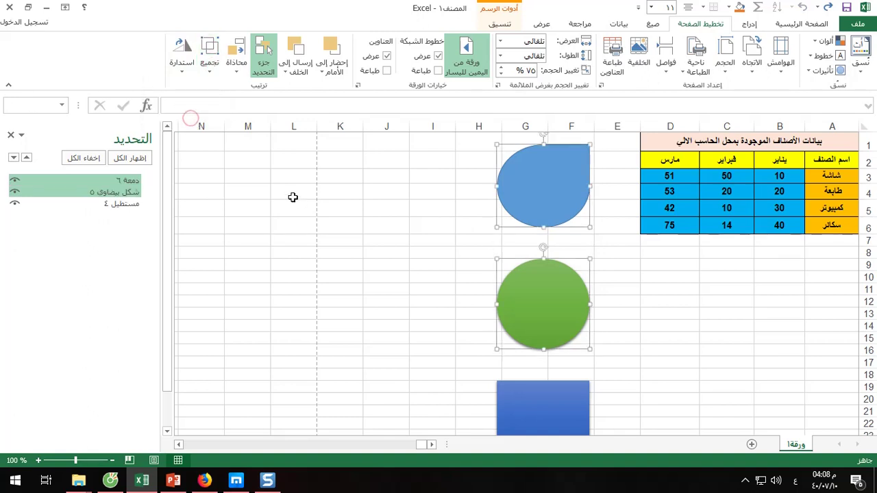
click(243, 160)
click(526, 203)
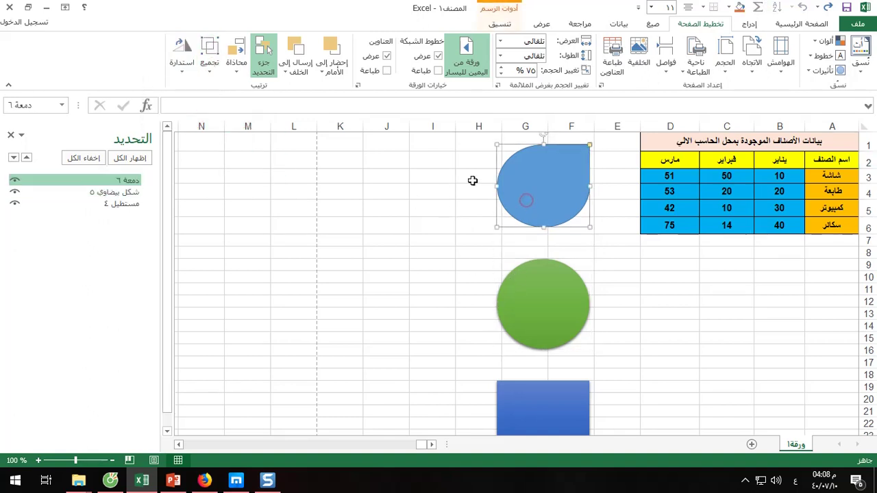
- Turn the teardrop 90° to the right using the Rotate options
click(181, 66)
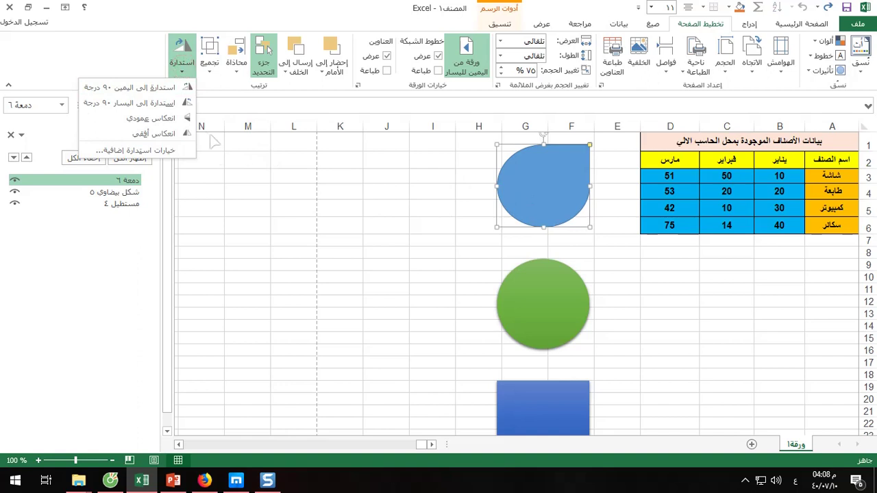
click(137, 87)
click(181, 68)
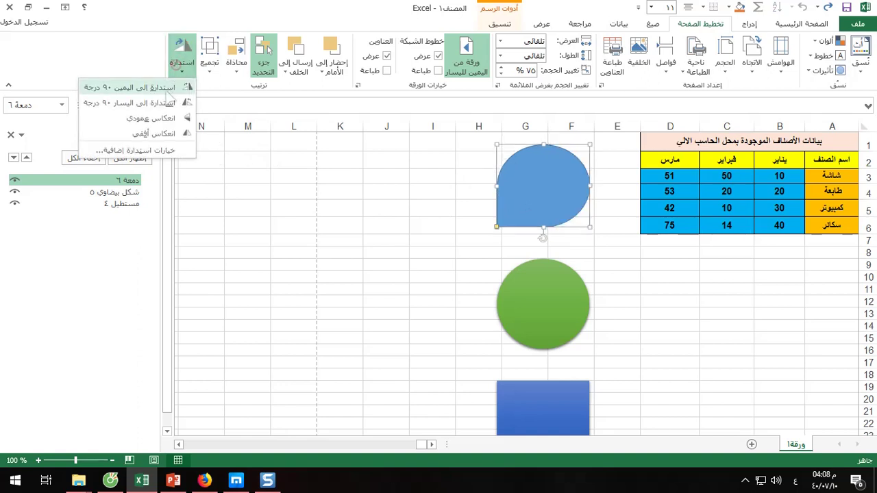
click(182, 68)
click(181, 68)
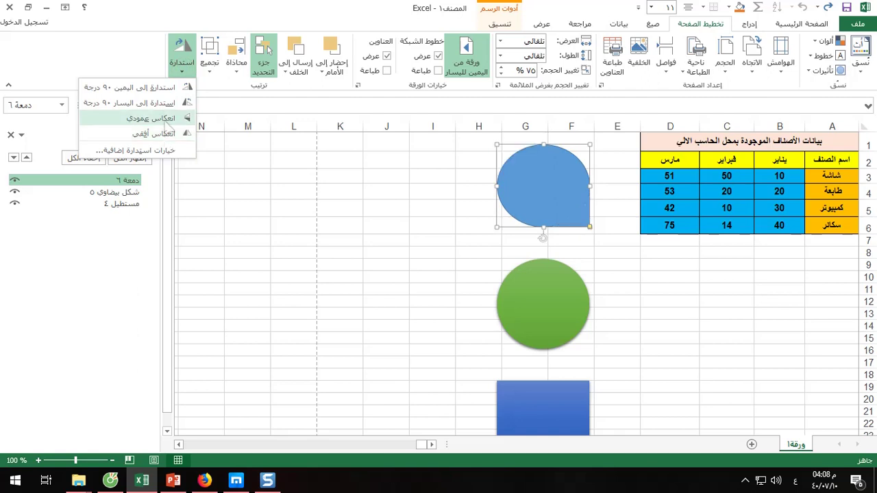
- Raise the teardrop's rotation angle in its size settings, then close the Format Shape and Selection panes
click(144, 151)
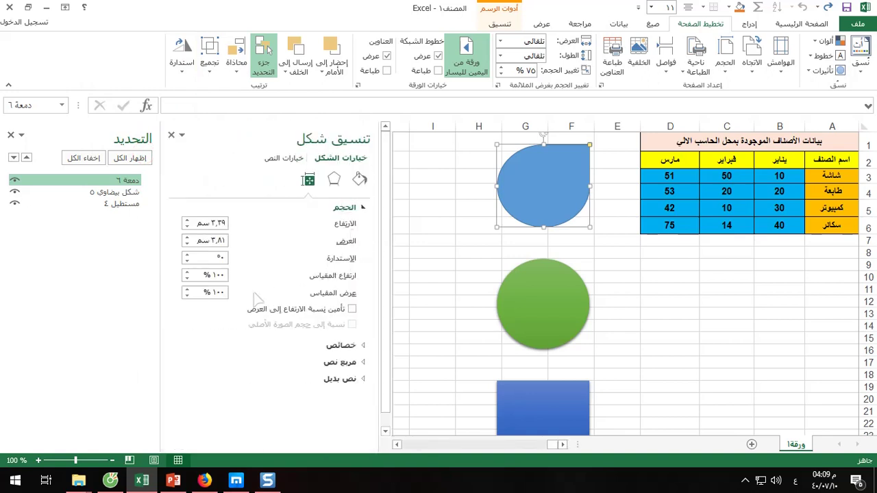
click(187, 254)
click(187, 254)
click(187, 254)
click(187, 254)
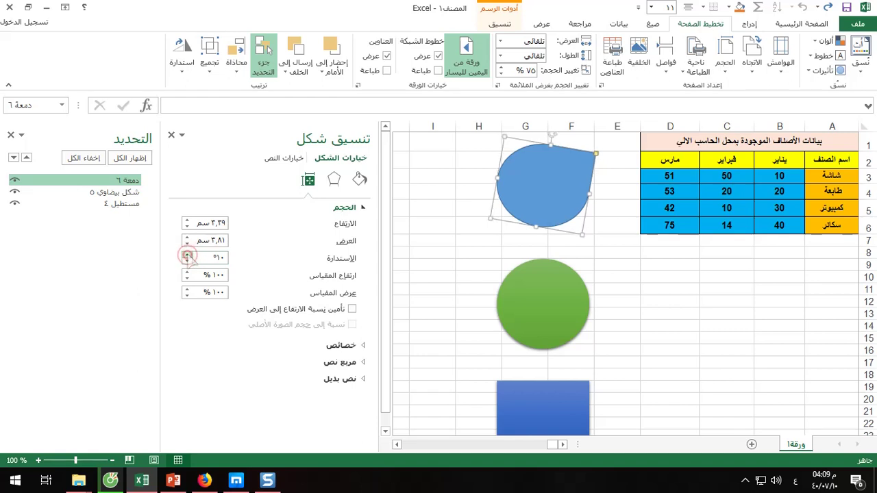
click(187, 254)
click(187, 254)
click(187, 254)
click(187, 254)
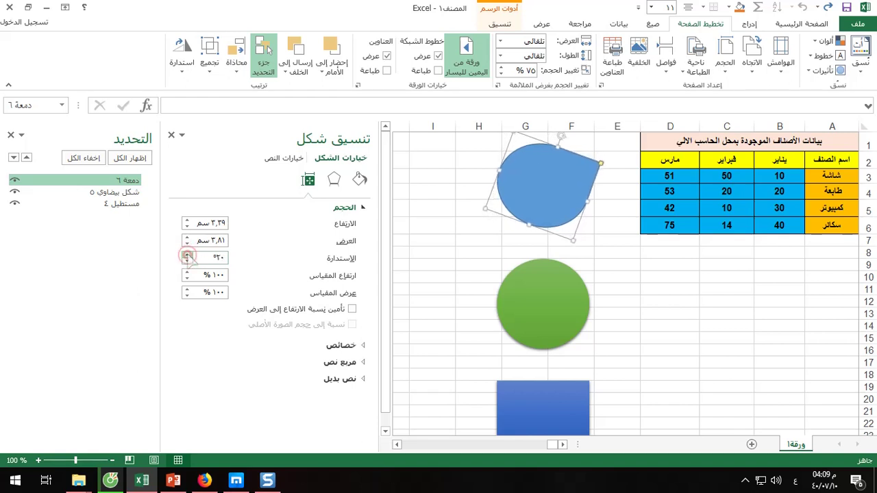
click(187, 254)
click(187, 254)
click(187, 254)
click(187, 254)
click(187, 254)
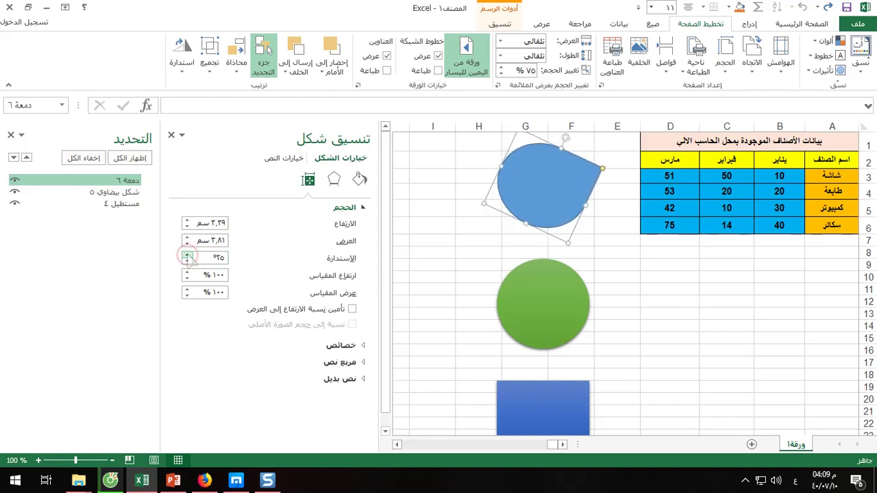
click(172, 135)
click(10, 135)
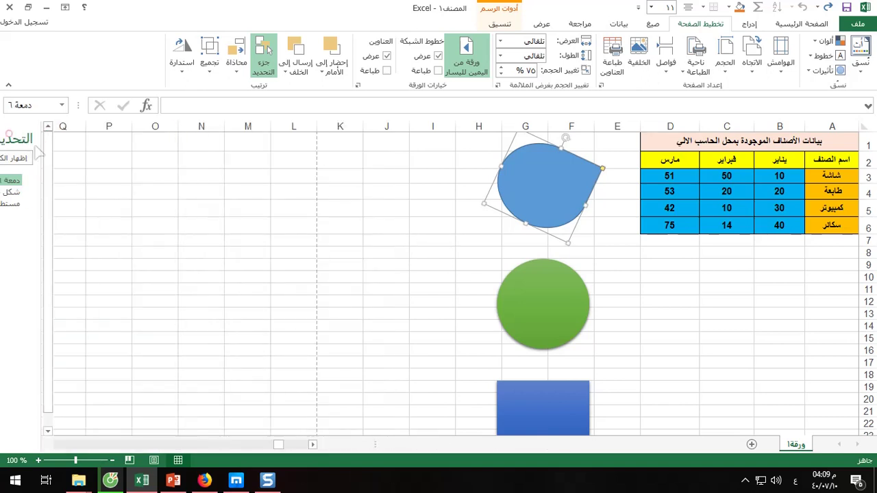
- Multi-select the teardrop, circle and rectangle, deselect them, select I5, and show the Insert tab
click(199, 203)
click(526, 207)
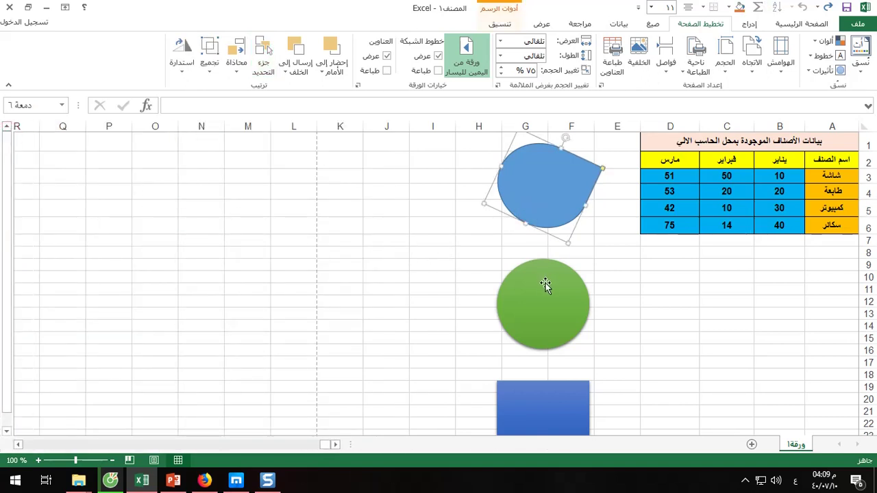
ctrl+click(545, 285)
ctrl+click(558, 398)
click(336, 270)
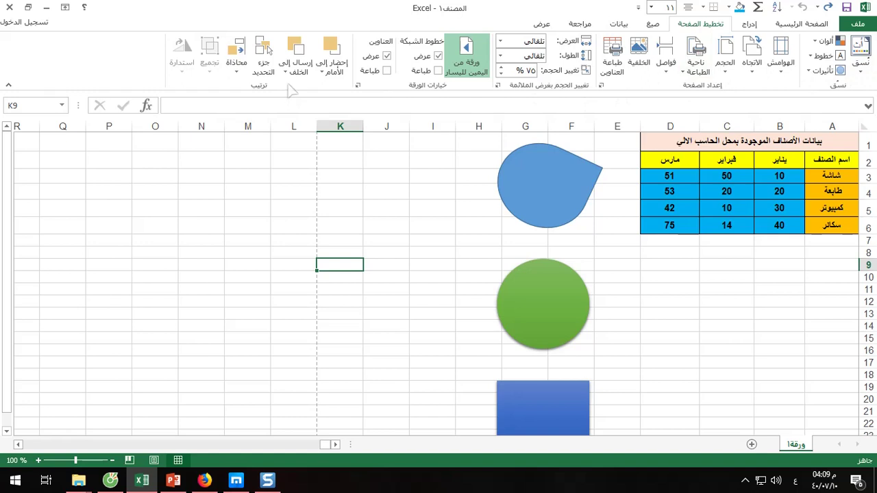
click(439, 200)
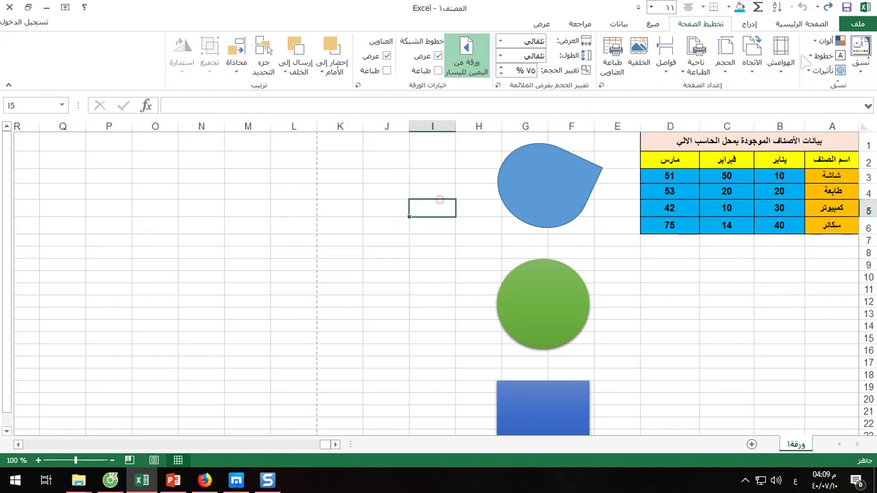
click(748, 24)
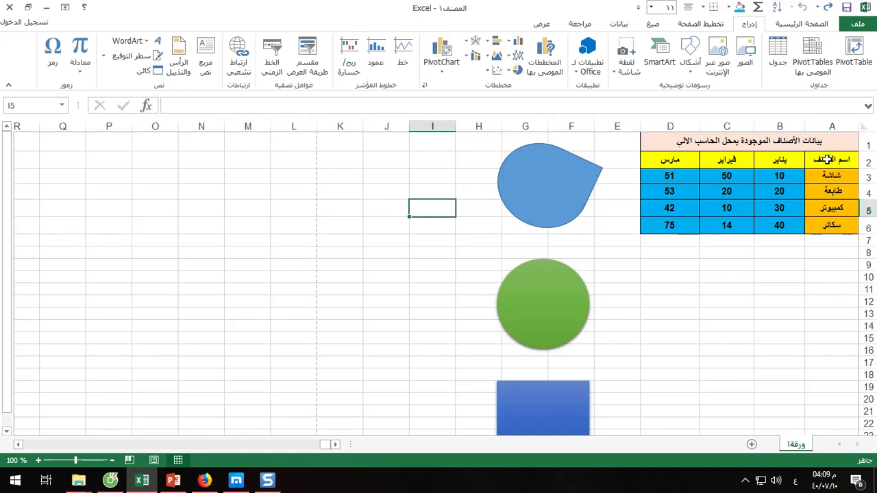
- Create a PivotTable from A2:C6 on a new worksheet
mouse_move(828, 160)
mouse_down()
mouse_move(826, 217)
mouse_move(733, 221)
mouse_up()
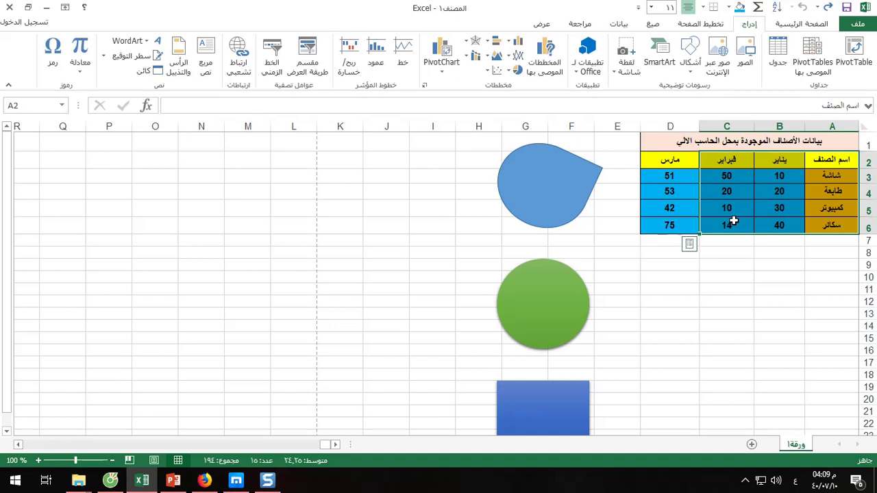
click(857, 62)
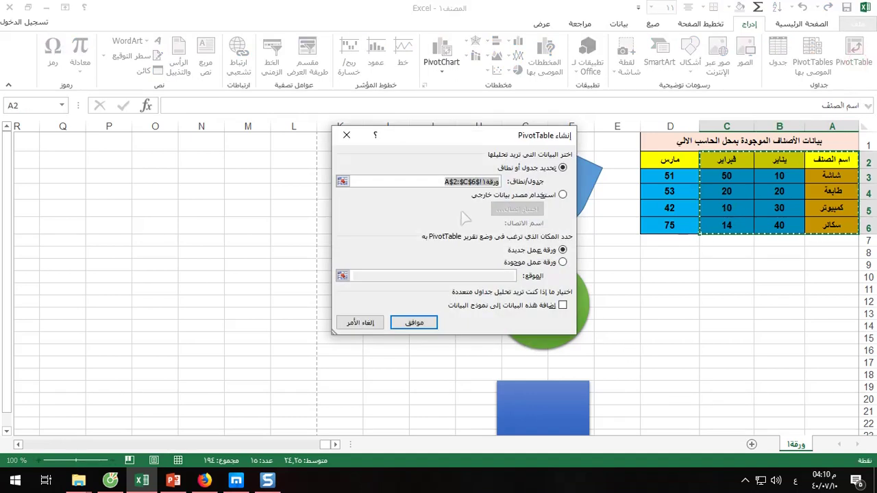
click(418, 323)
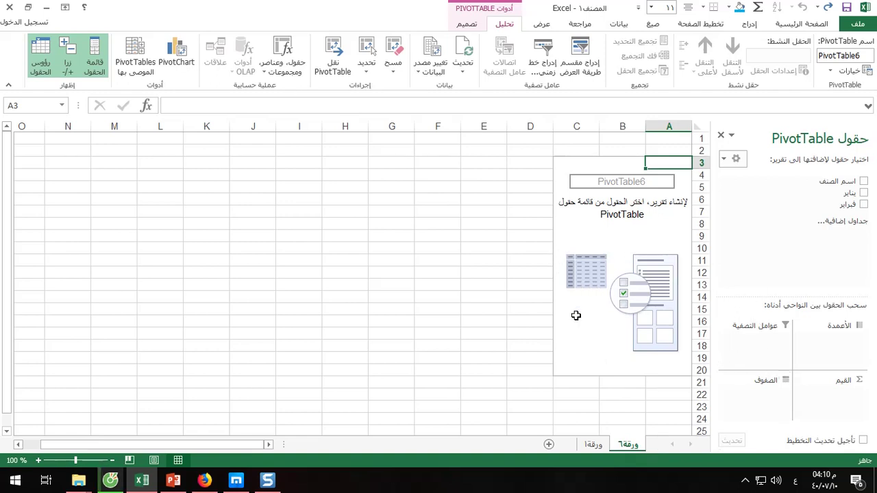
- Put اسم الصنف in Rows, يناير in Columns and فبراير in Values
mouse_move(831, 182)
mouse_down()
mouse_move(774, 394)
mouse_move(791, 411)
mouse_up()
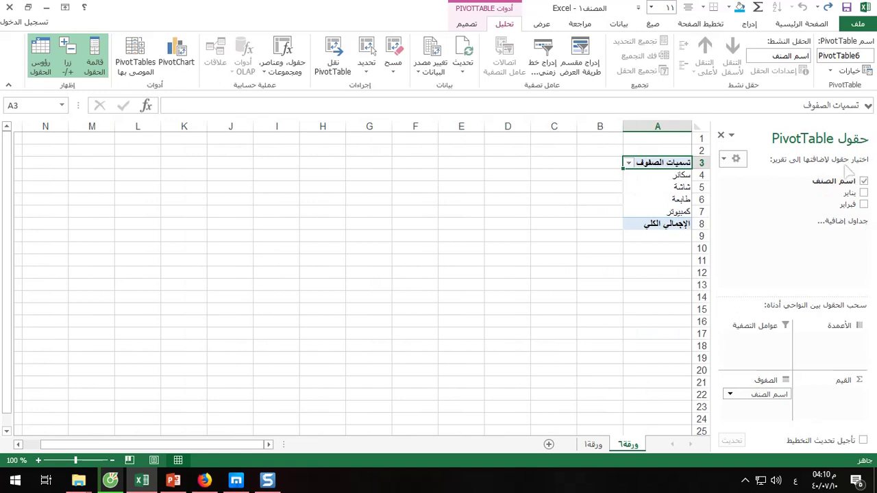
drag(846, 192, 829, 342)
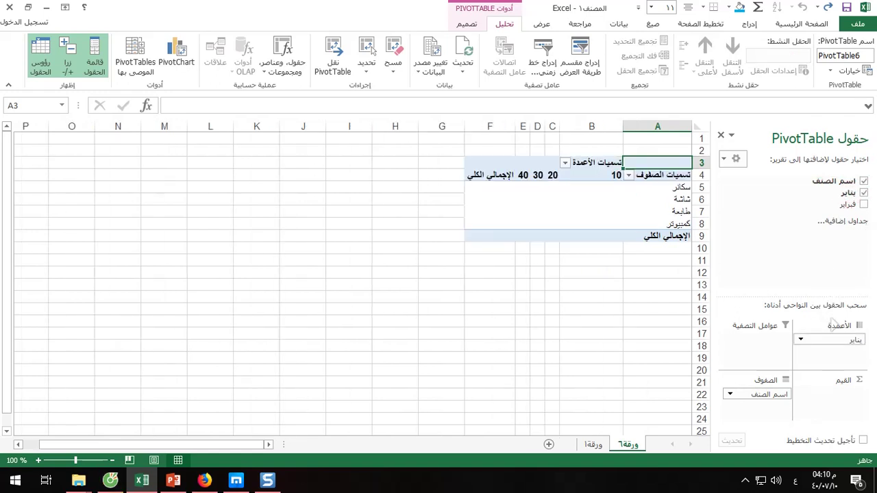
drag(847, 204, 839, 407)
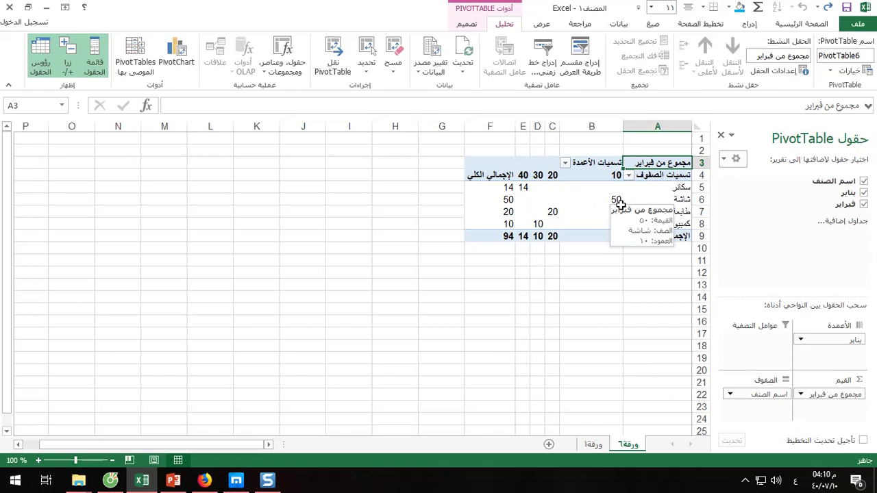
click(616, 200)
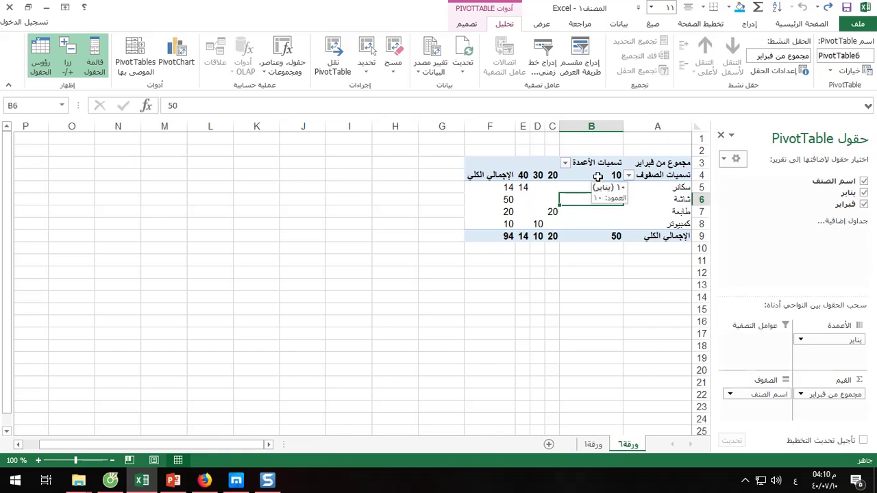
click(583, 305)
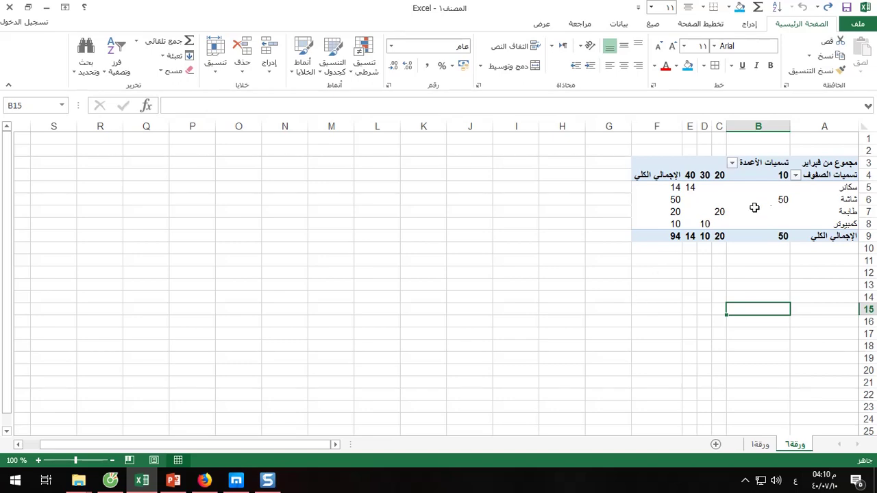
- Insert a clustered column PivotChart from the PivotTable and move it up-left beside the table
click(826, 174)
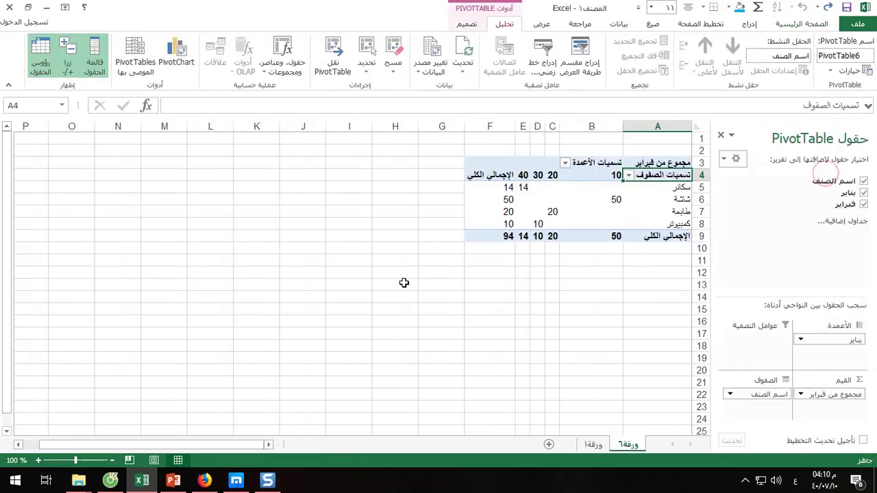
click(176, 58)
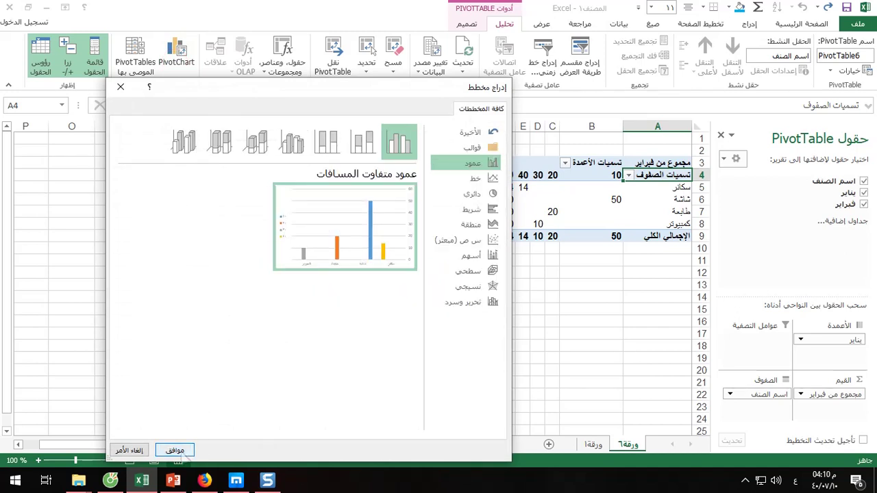
click(175, 450)
click(362, 254)
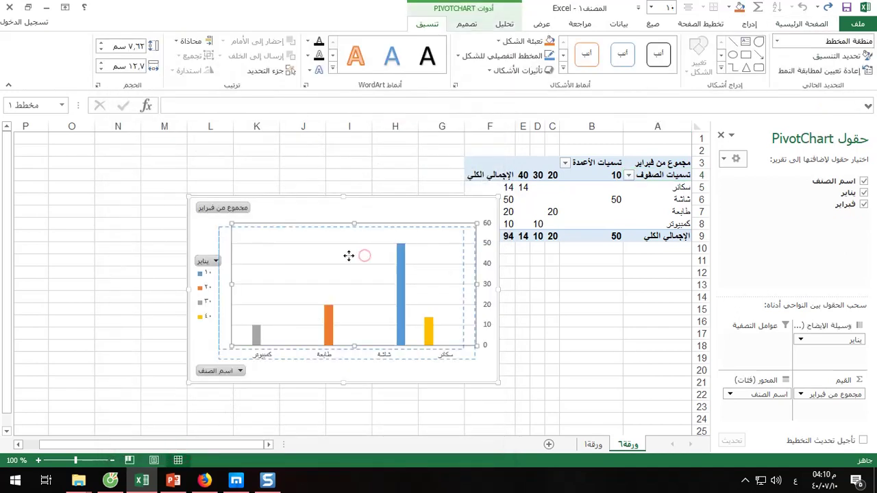
click(358, 235)
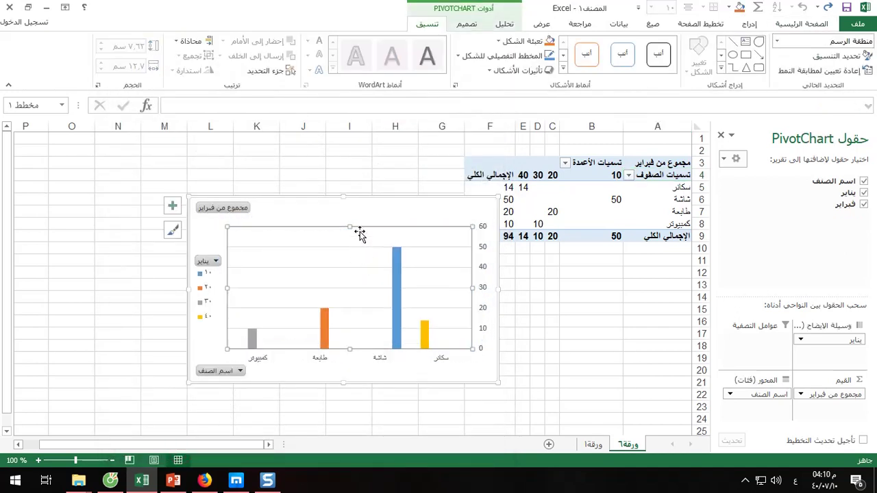
mouse_move(350, 211)
mouse_down()
mouse_move(275, 172)
mouse_move(296, 171)
mouse_up()
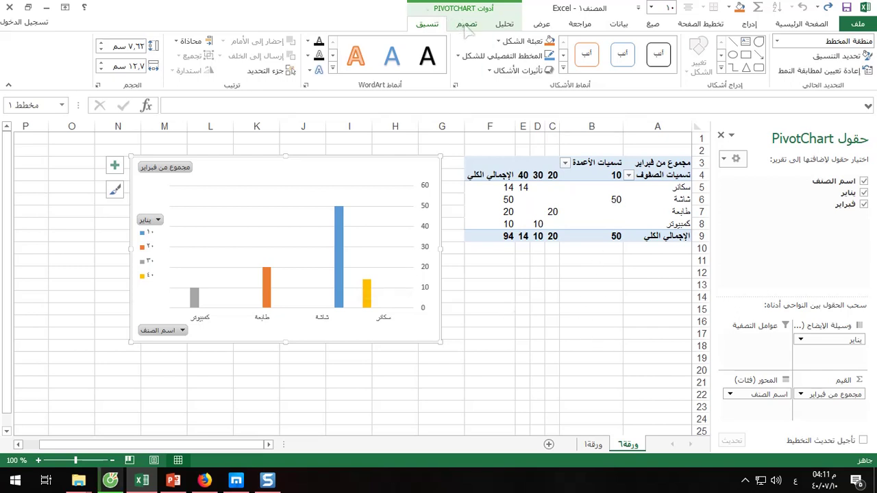
click(817, 25)
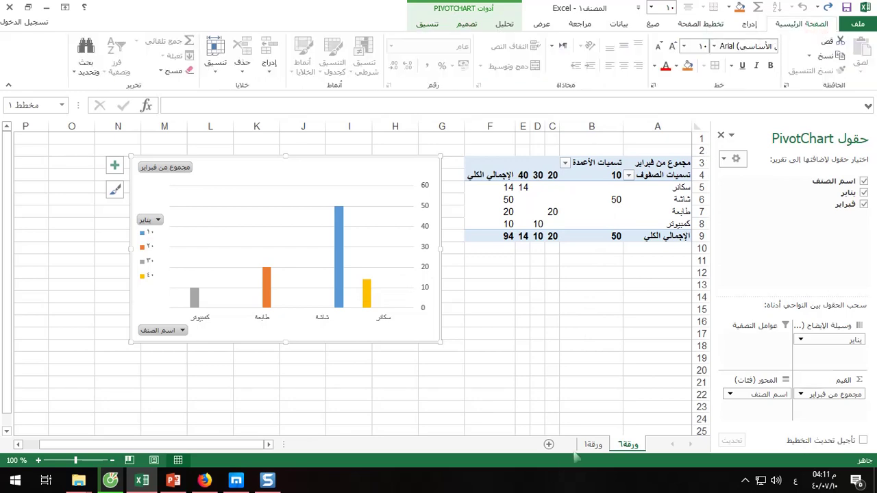
- On sheet ورقة١, select the empty range A9:D18 and start inserting a table
click(592, 446)
click(670, 321)
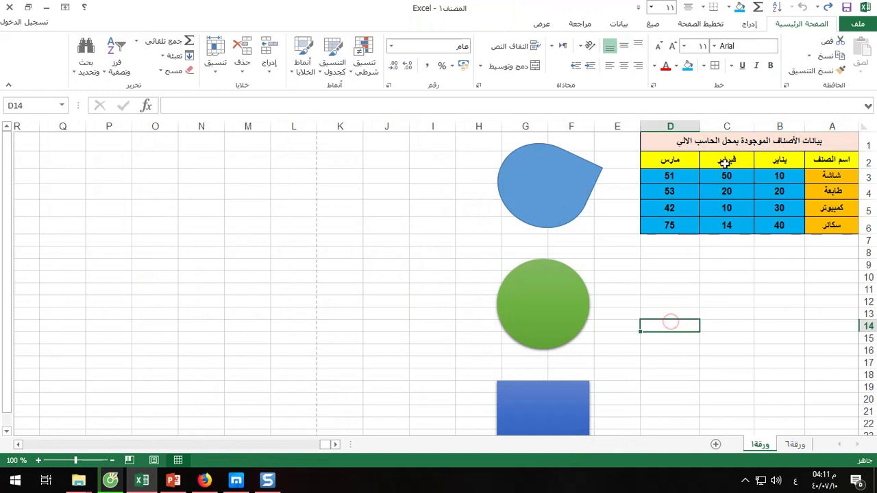
click(698, 24)
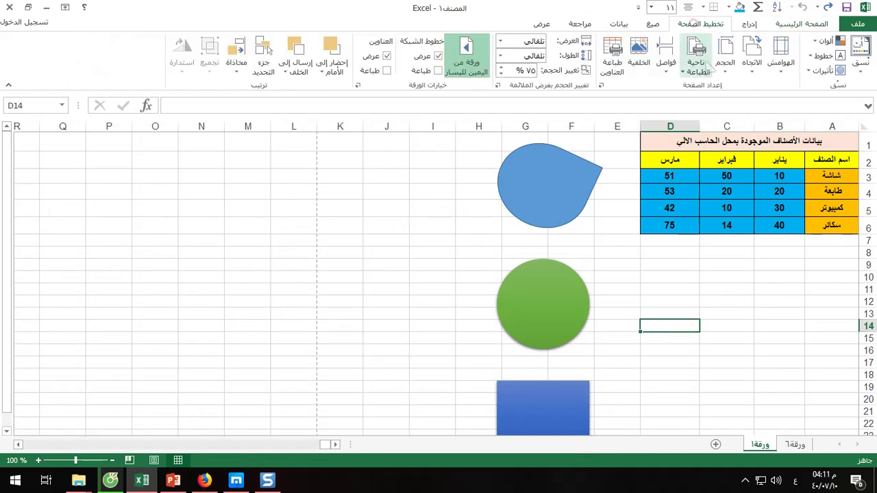
click(762, 264)
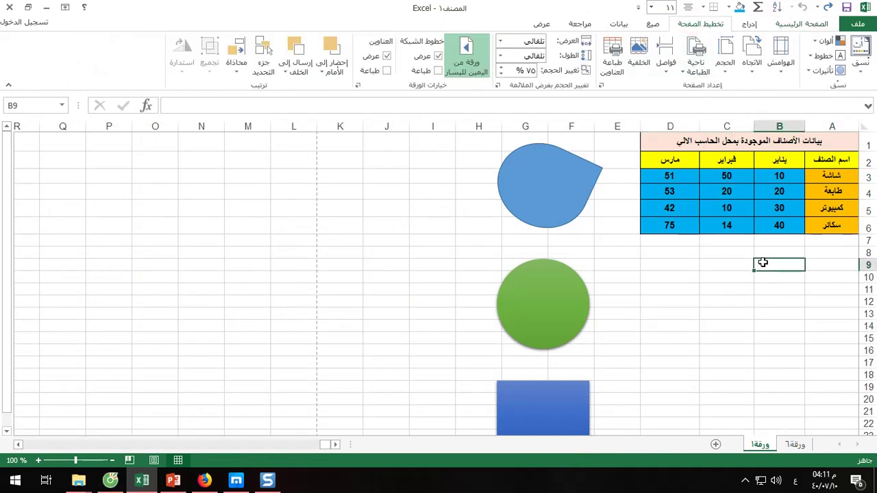
click(749, 25)
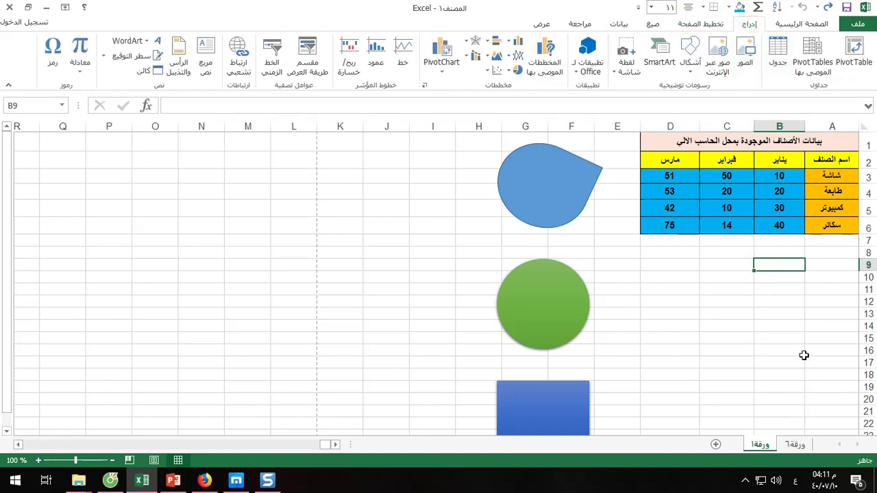
drag(834, 265, 679, 375)
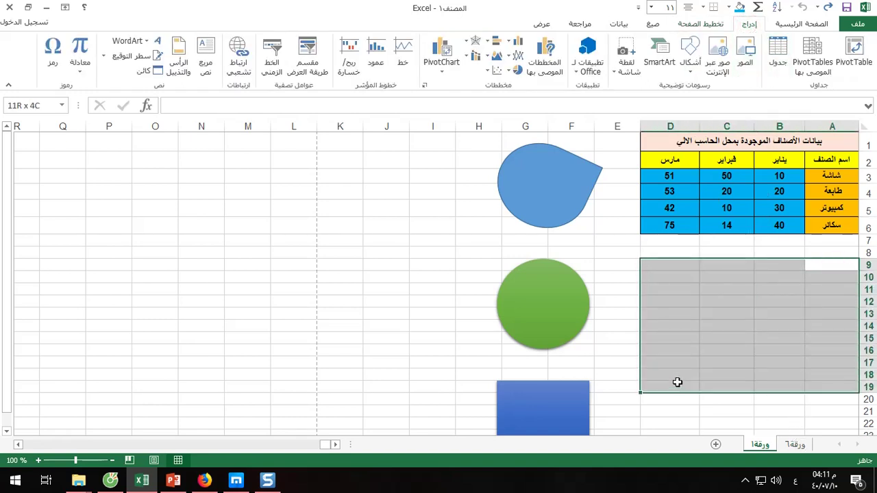
click(777, 55)
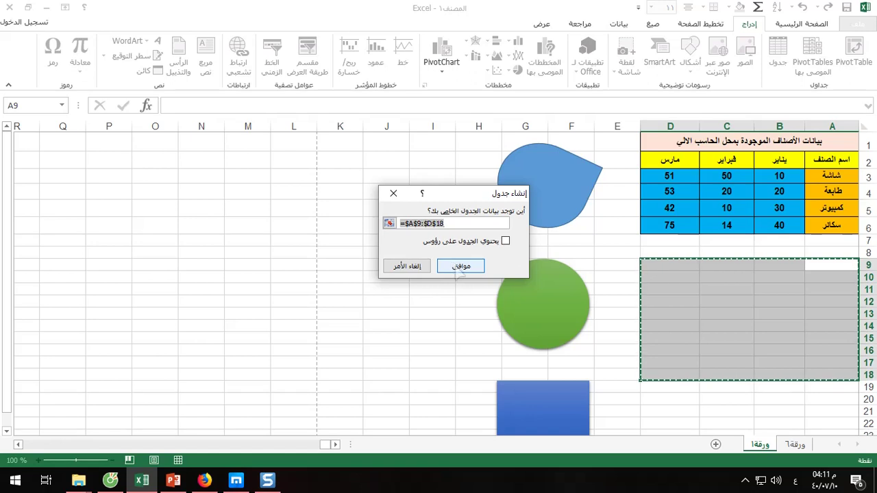
- Create the table on A9:D18 and name the first two headers الصنف and العدد
click(458, 266)
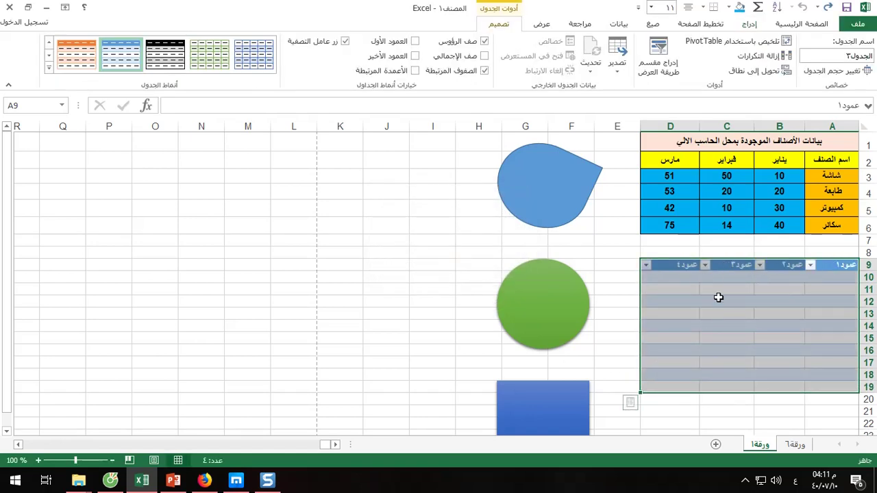
double_click(836, 266)
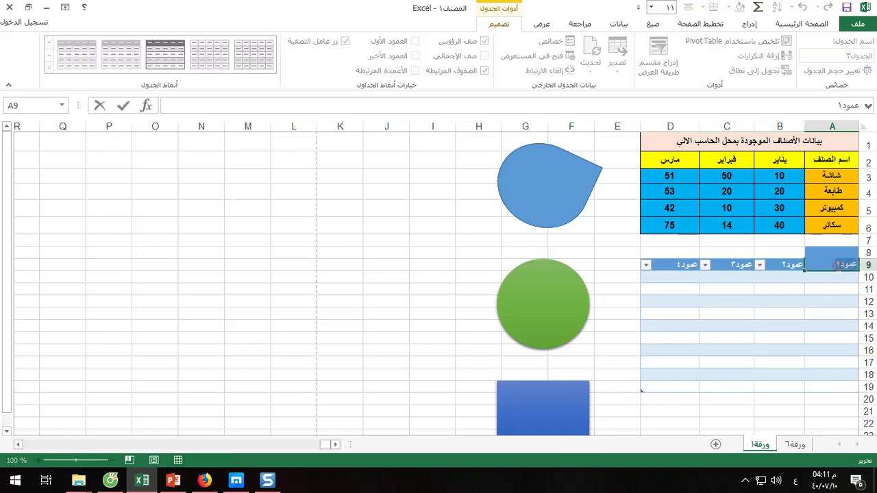
text(ا)
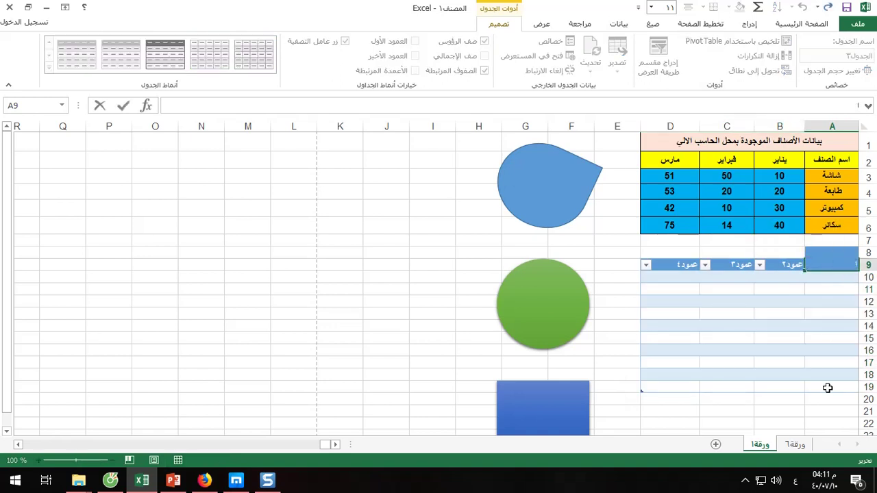
text(لصنف)
click(781, 264)
double_click(780, 265)
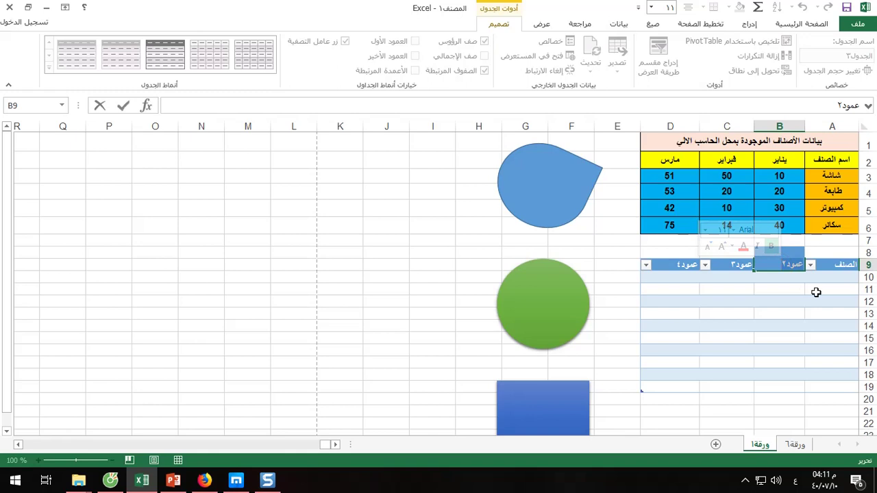
text(العدد)
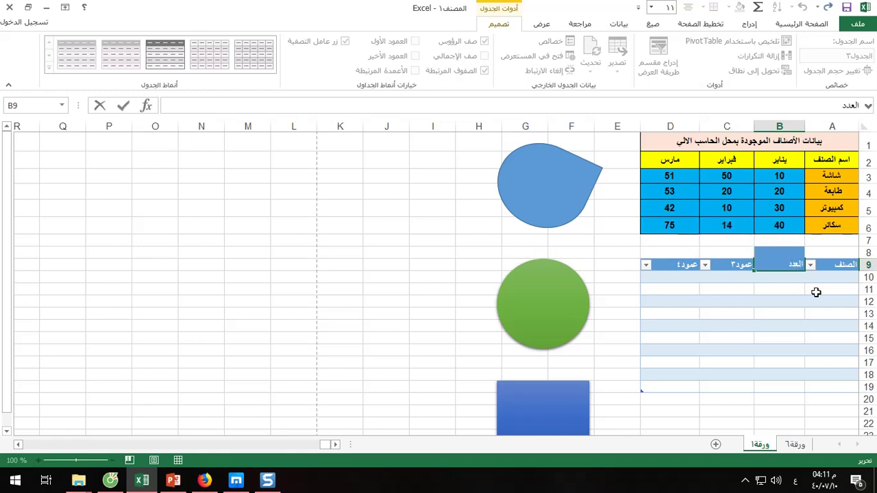
- Rename the third and fourth headers to سعر الوحدة and الإجمالي
click(723, 265)
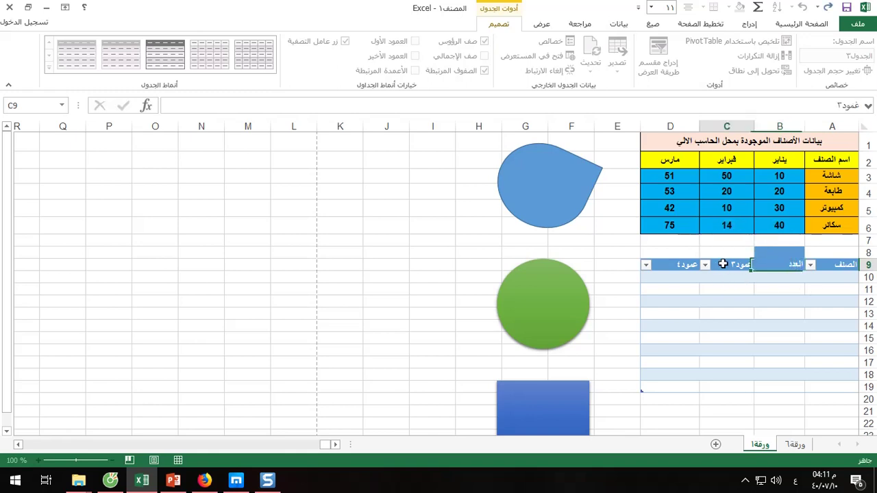
double_click(723, 265)
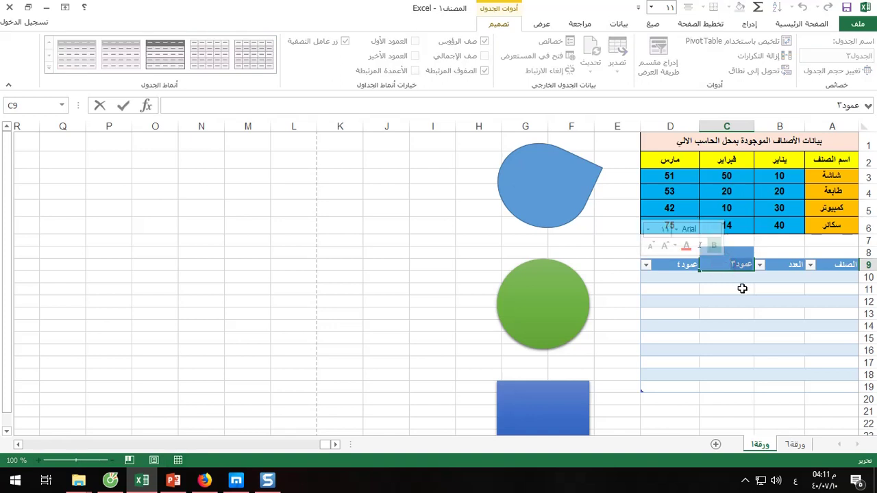
text(سعر)
text(الوح)
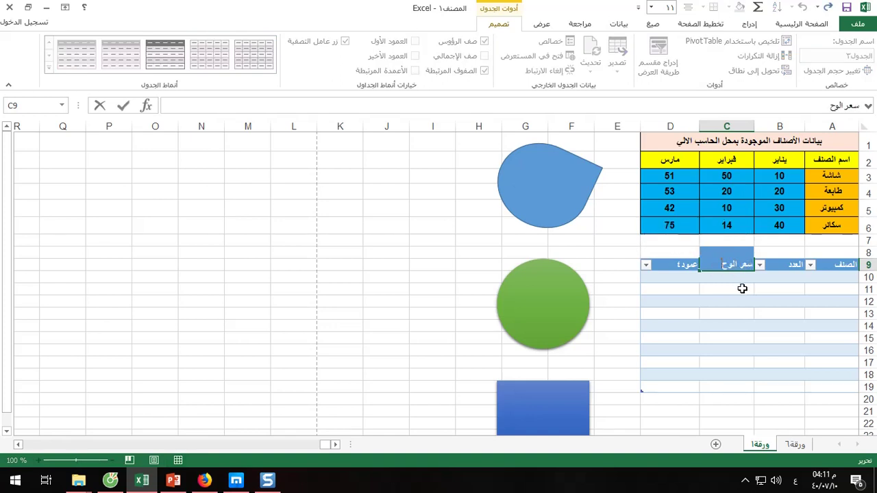
text(دة)
click(667, 268)
double_click(667, 267)
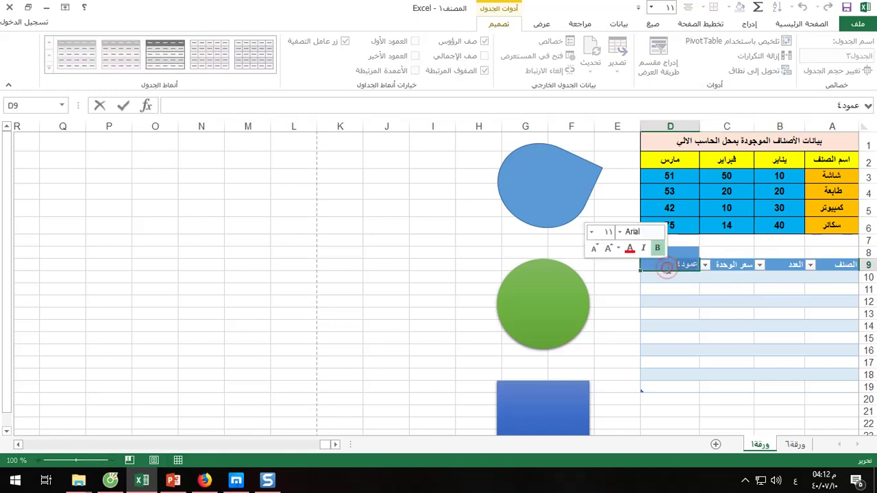
text(الا)
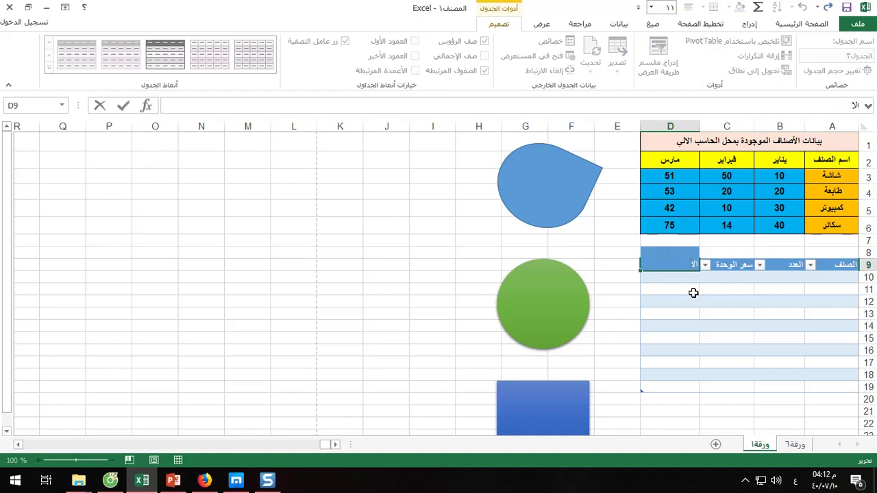
text(جمالي)
- Enter the first row as كمبيوتر, quantity 1, unit price 1500, then select total cell D10
click(845, 277)
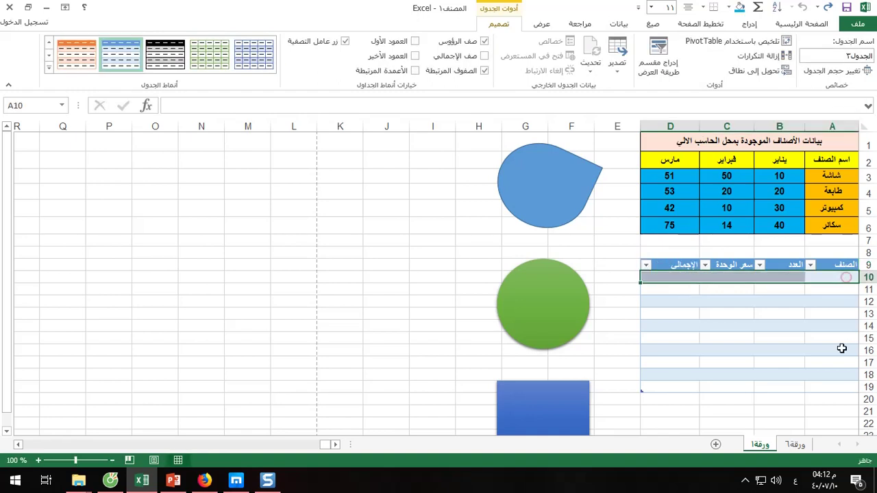
text(ك)
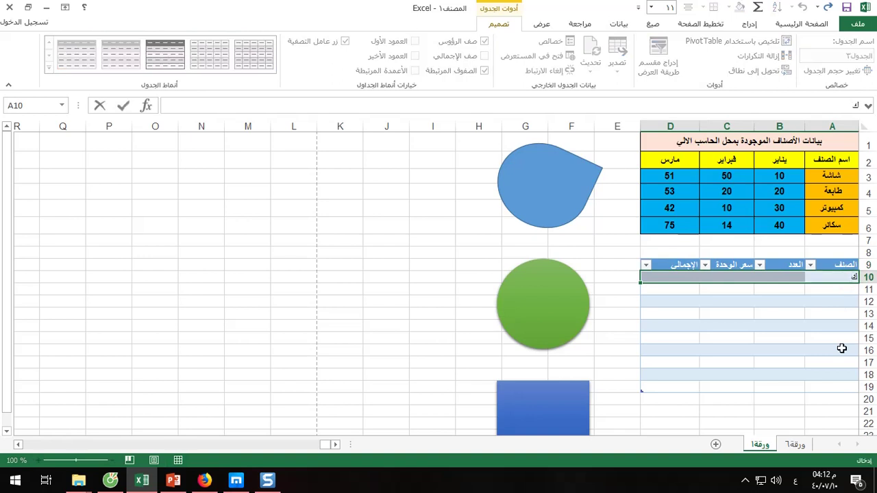
text(مبيوتر)
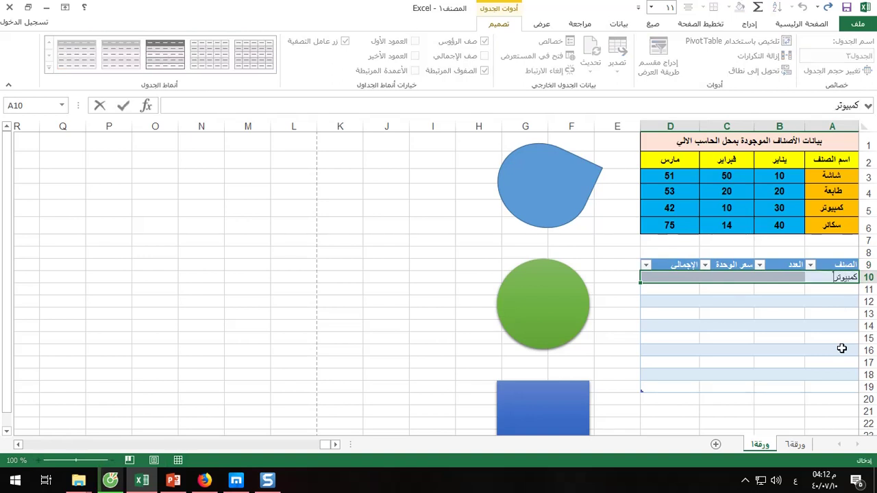
key(Tab)
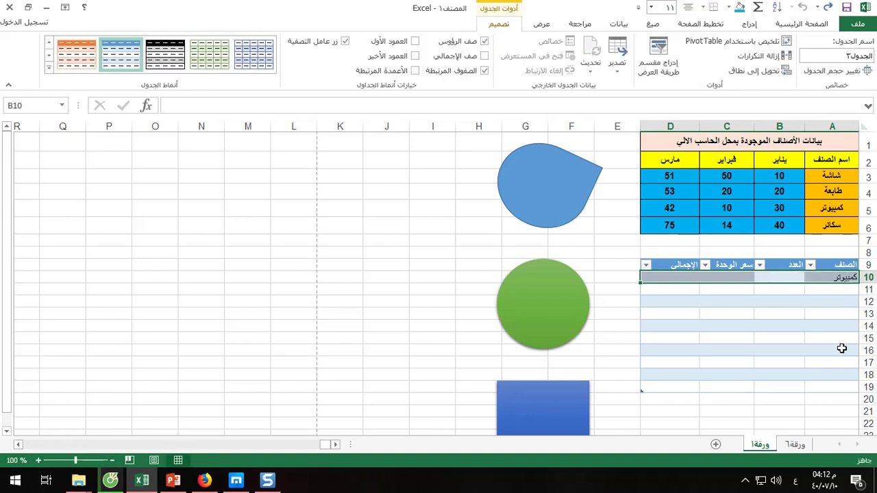
text(1)
key(Tab)
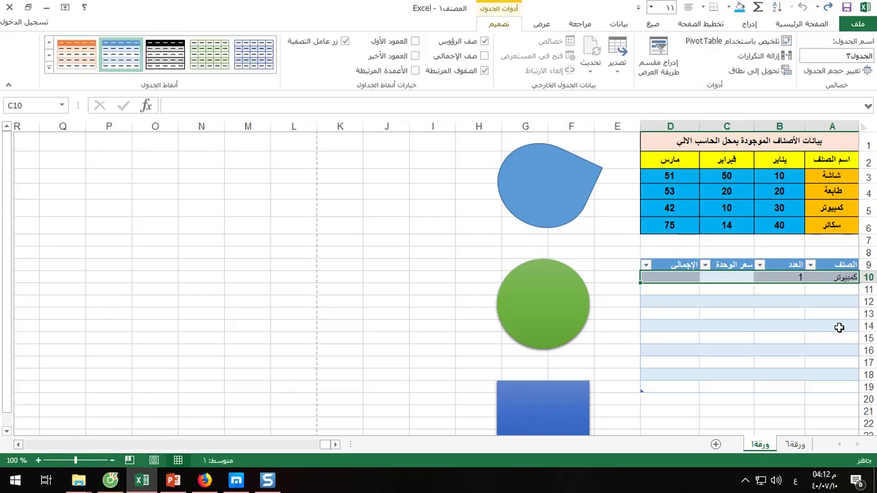
text(1500)
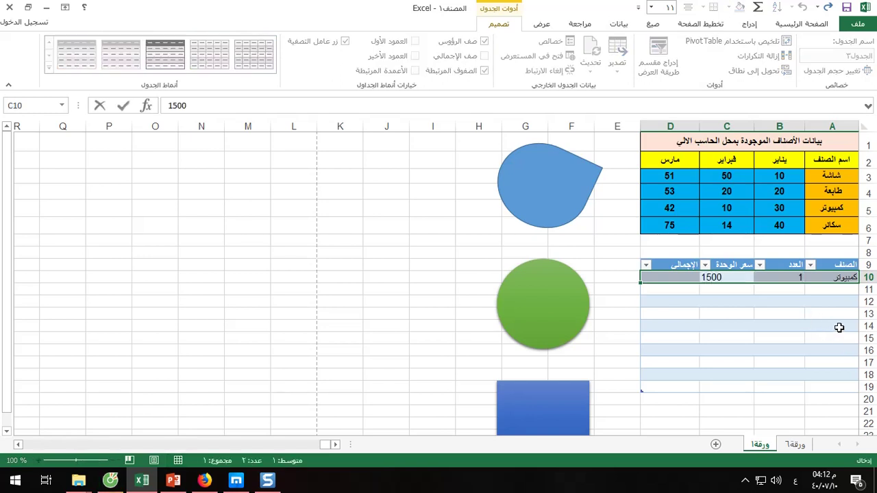
click(674, 277)
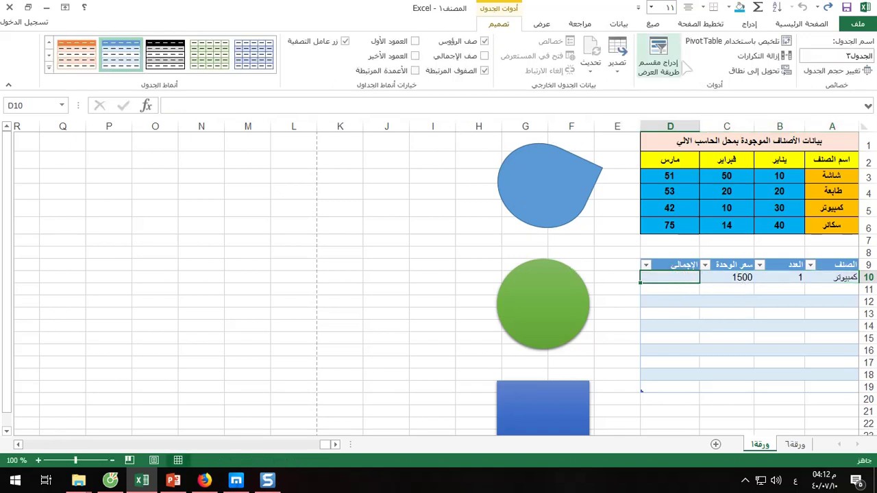
click(795, 24)
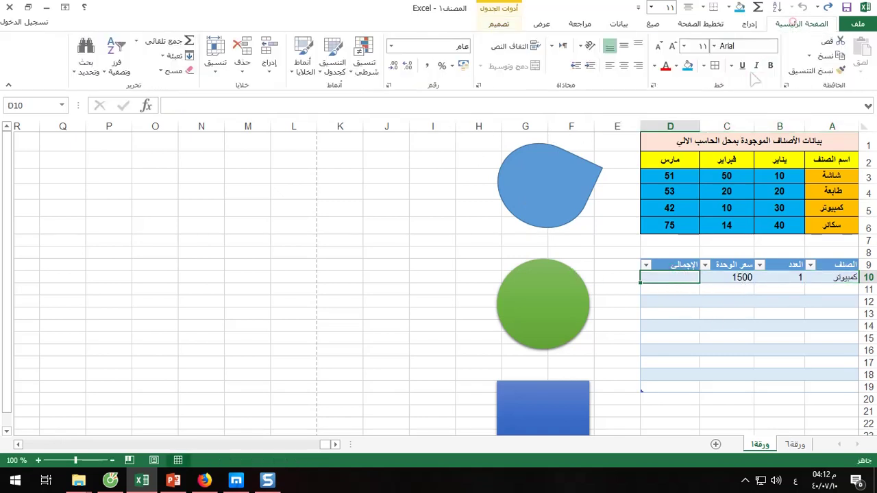
- Enter =C10*B10 in D10 so the الإجمالي column shows 1500 for كمبيوتر
click(158, 41)
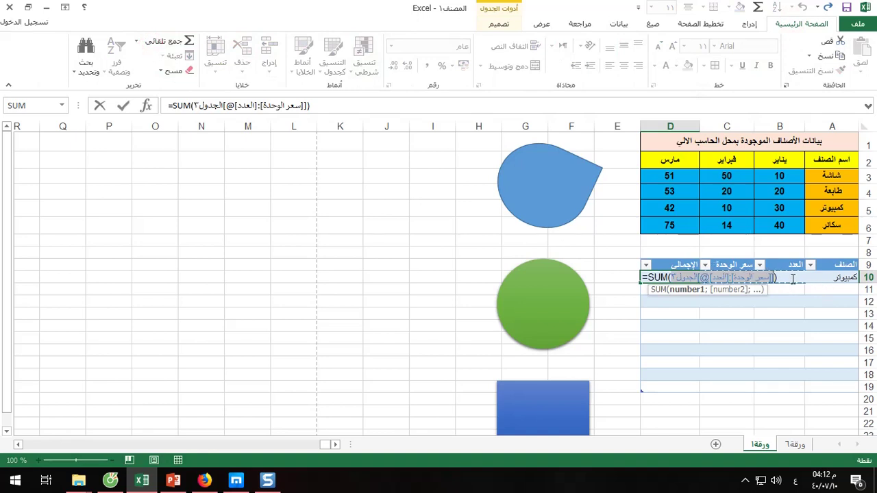
key(Escape)
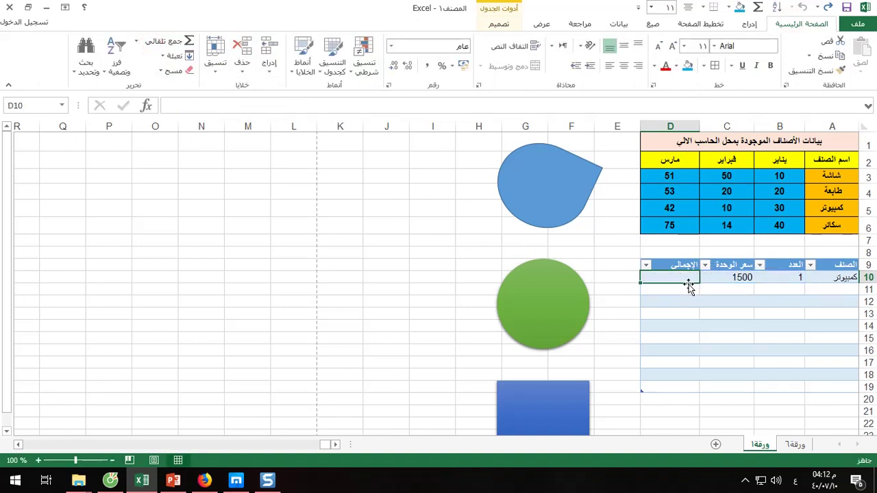
text(=)
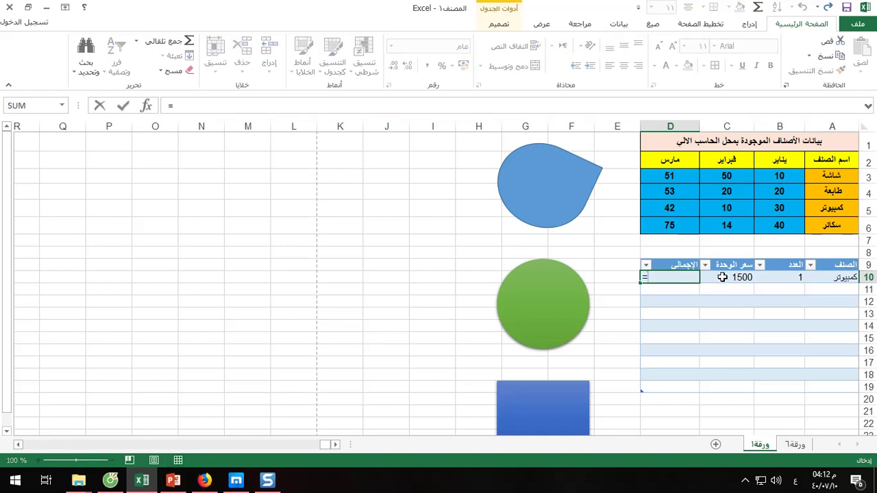
click(722, 277)
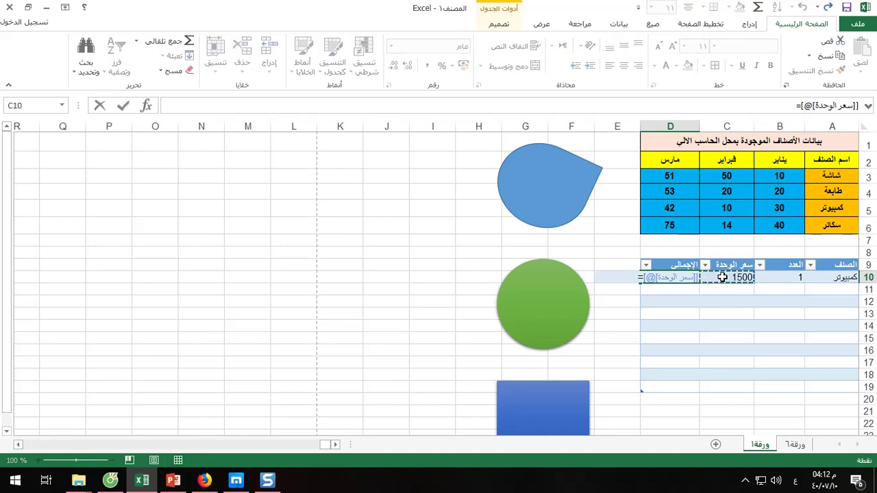
text(*)
click(774, 281)
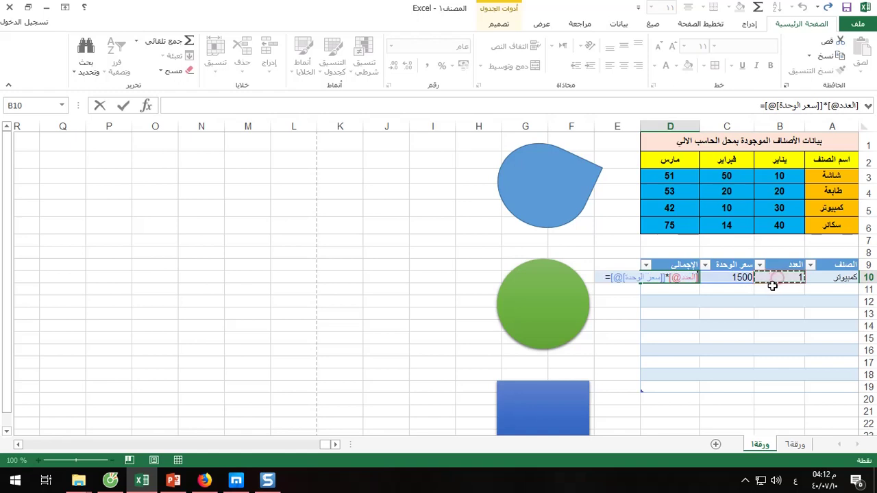
key(Return)
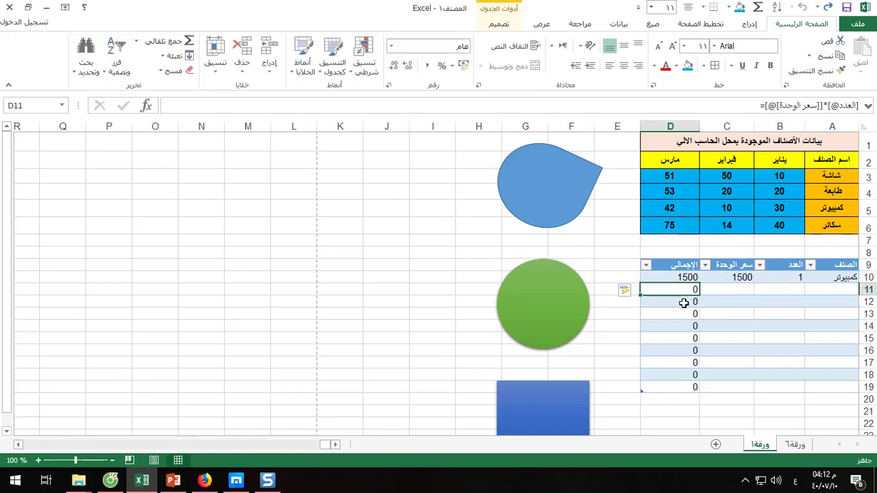
click(719, 278)
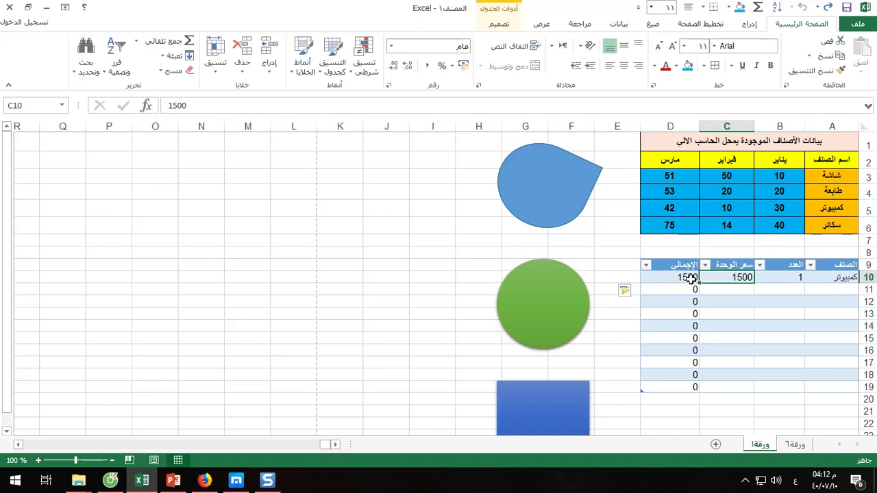
click(689, 276)
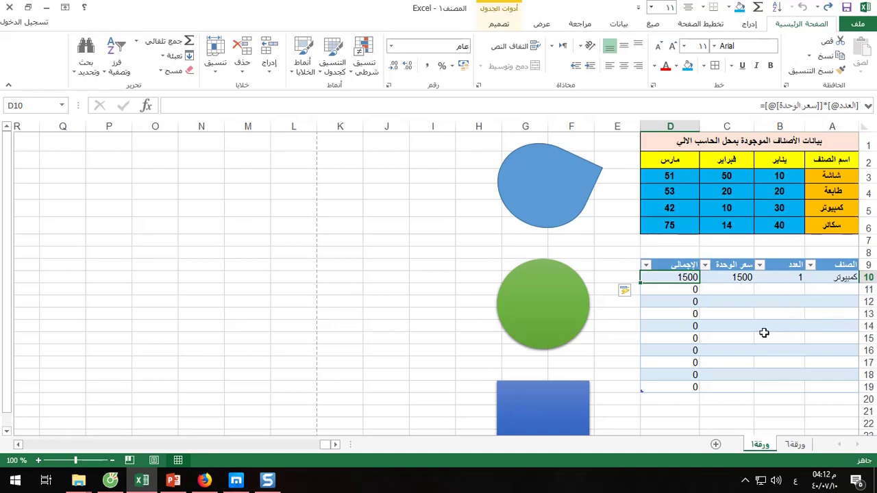
click(820, 289)
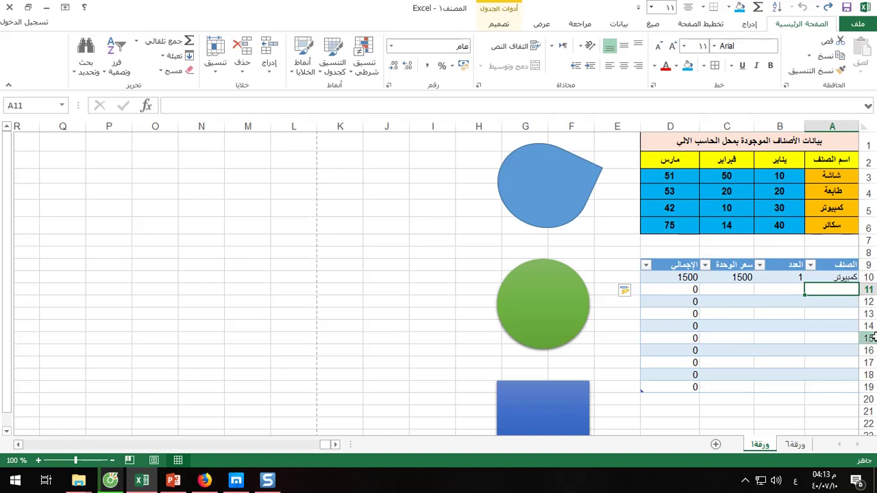
- Select the table A9:D19 and apply a darker blue banded Medium table style
click(472, 304)
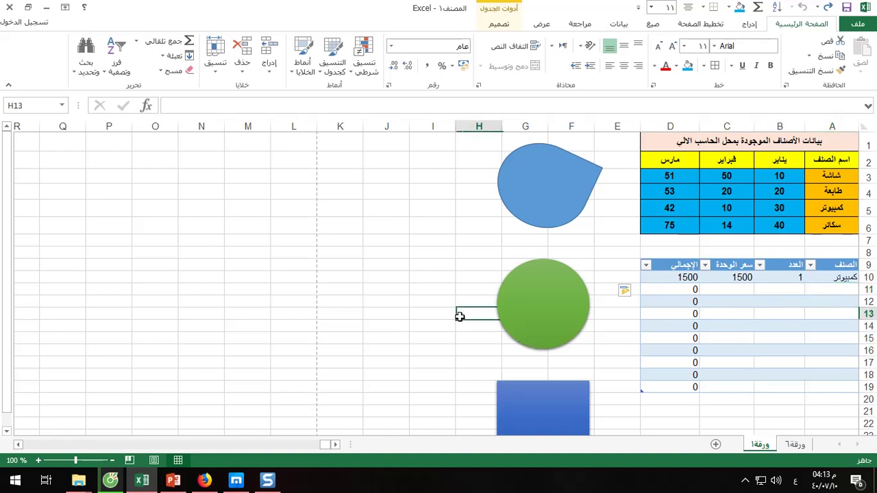
mouse_move(832, 266)
mouse_down()
mouse_move(741, 280)
mouse_move(644, 388)
mouse_up()
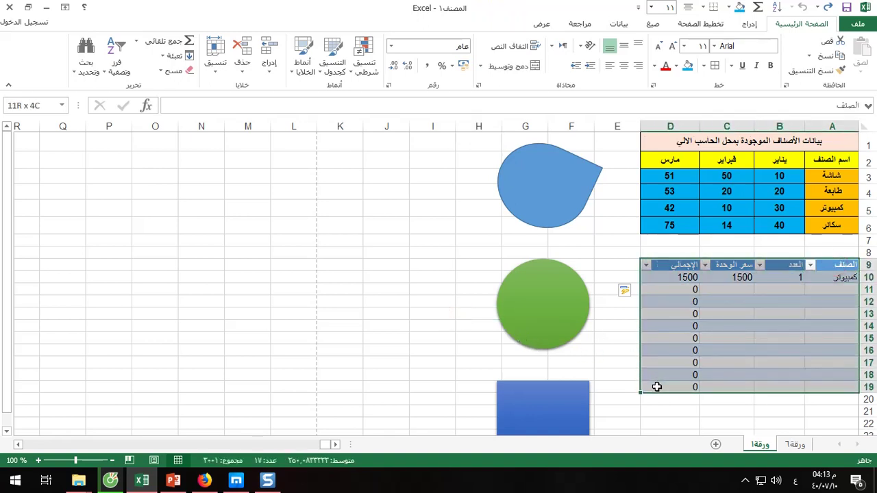
click(499, 26)
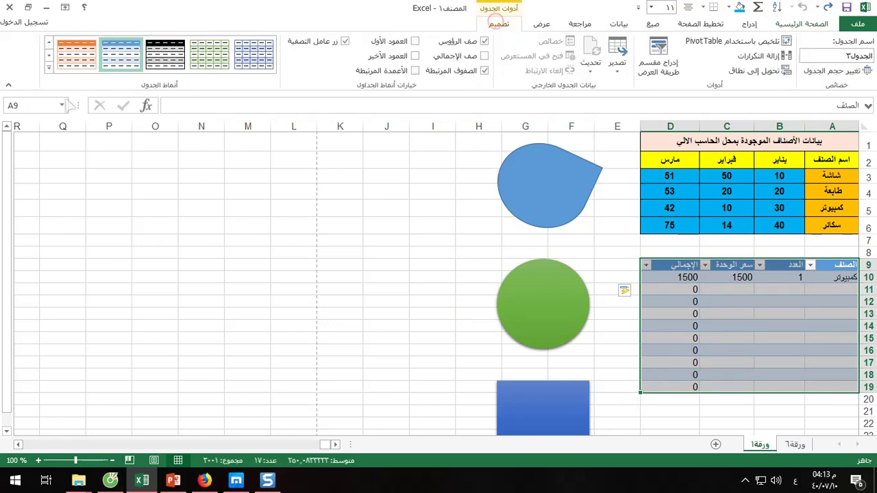
click(46, 72)
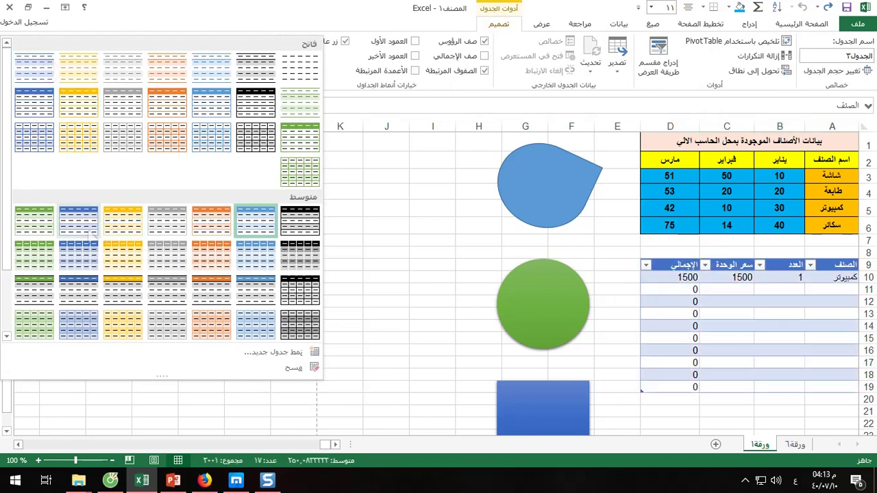
click(79, 267)
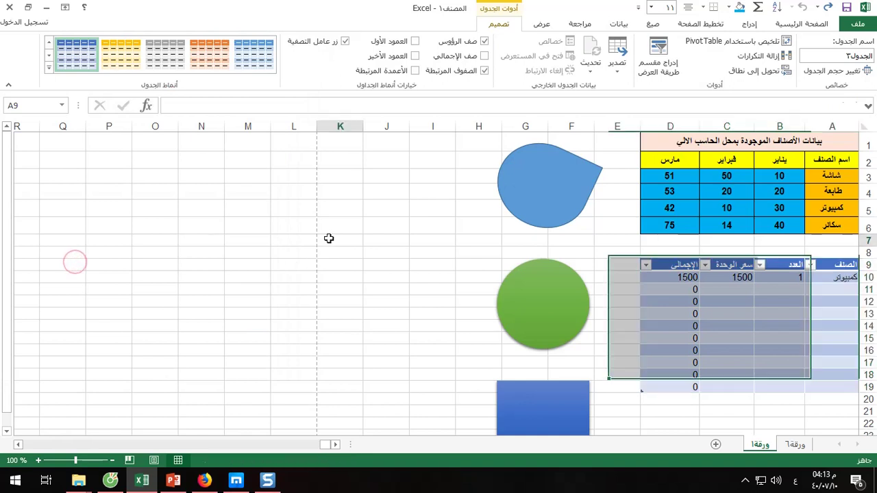
click(329, 240)
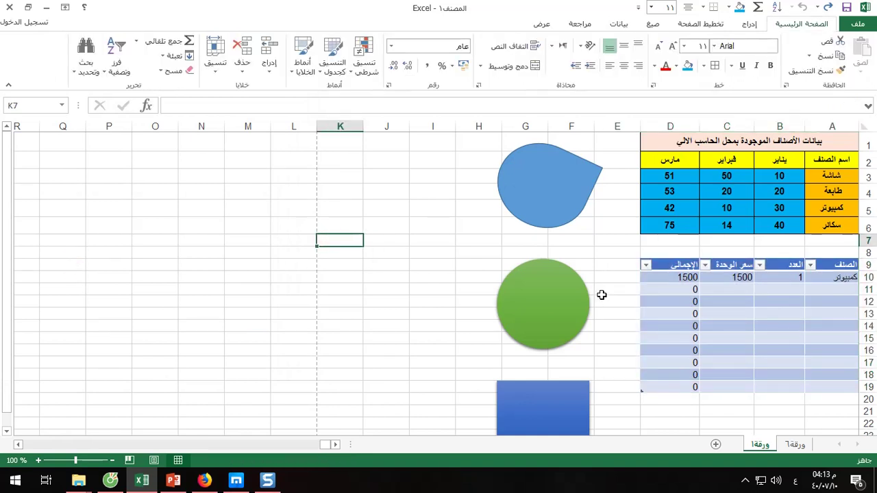